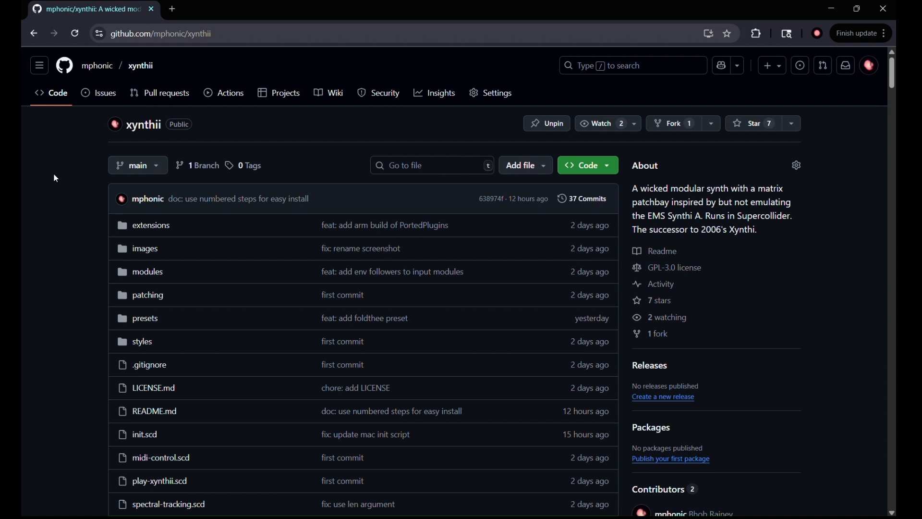
# Download the xynthii repository as xynthii-main.zip and reveal it in the Downloads folder.
pyautogui.click(586, 169)
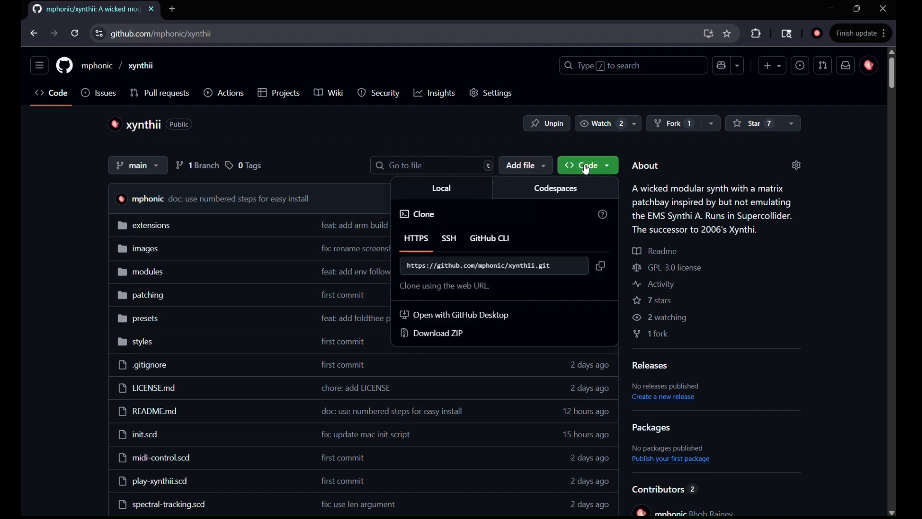
pyautogui.click(453, 338)
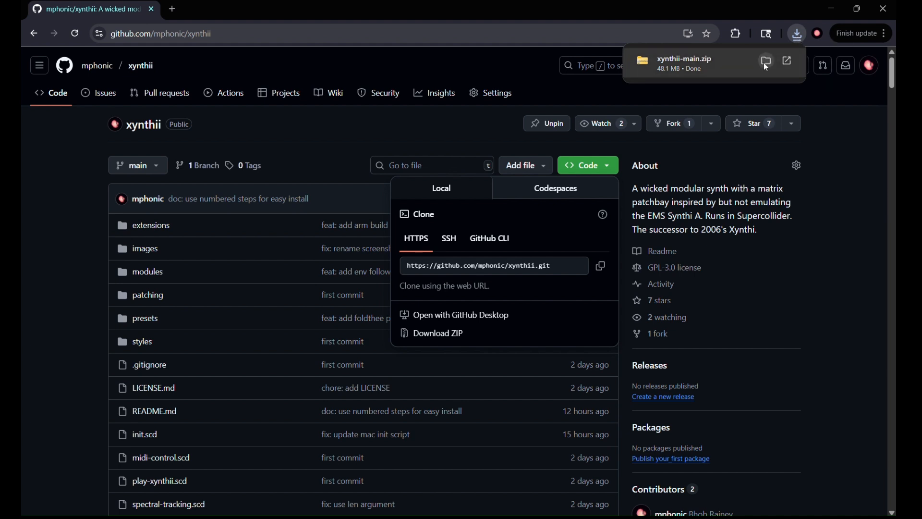
pyautogui.click(763, 62)
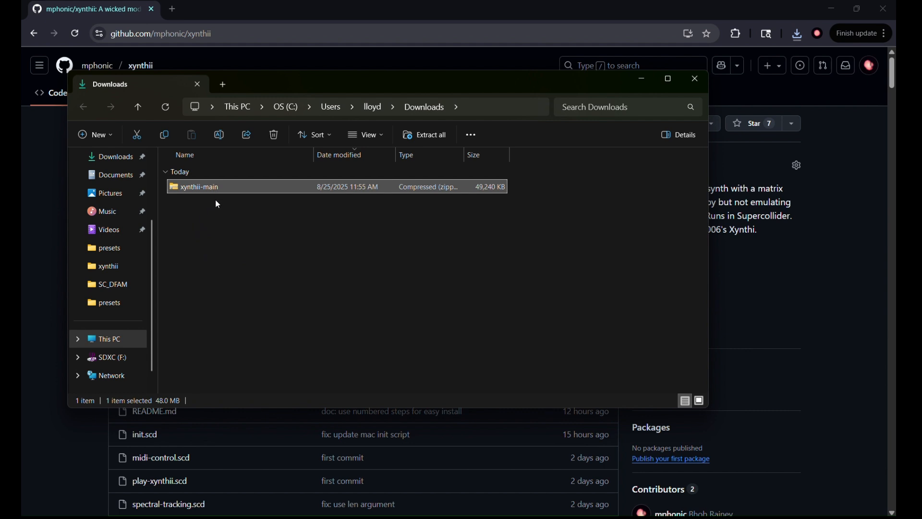
# Extract xynthii-main.zip to the suggested location, creating a xynthii-main folder in Downloads.
pyautogui.rightClick(192, 187)
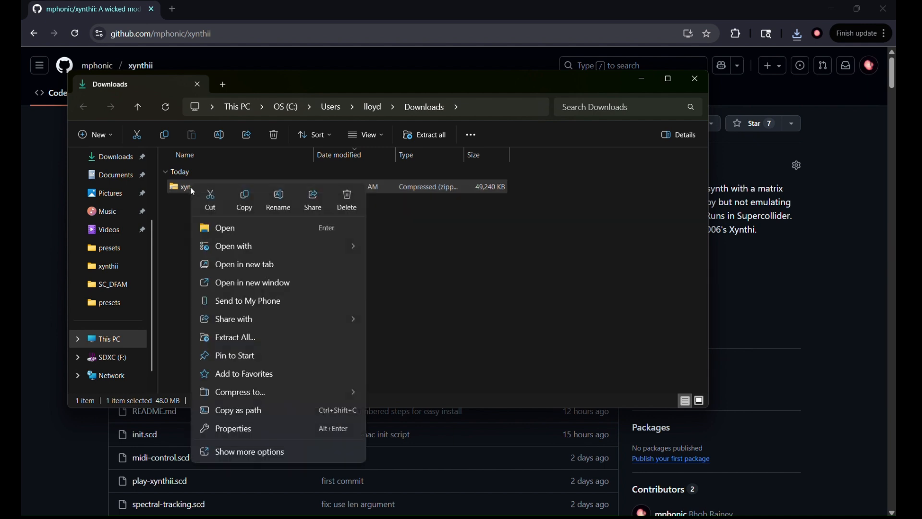
pyautogui.click(235, 337)
pyautogui.click(547, 375)
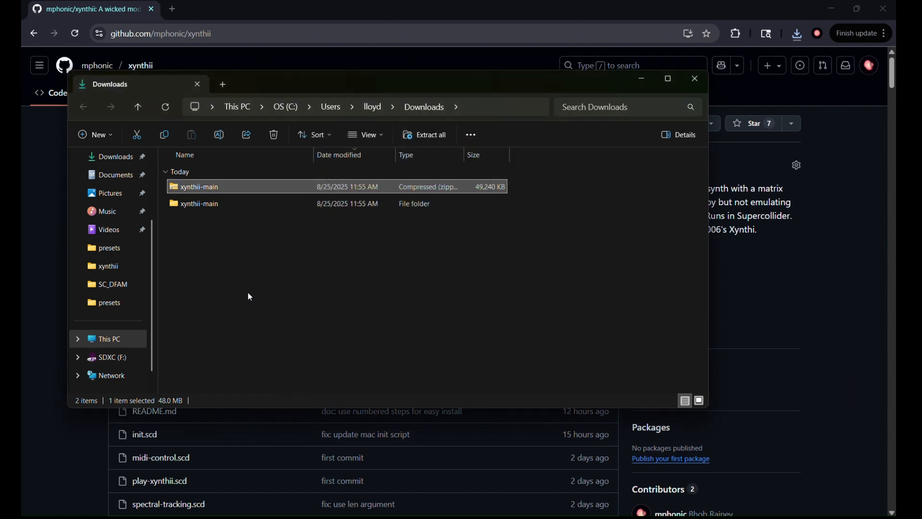
# Move the inner xynthii-main project folder into Documents, then return to the xynthii GitHub page.
pyautogui.doubleClick(192, 205)
pyautogui.doubleClick(192, 188)
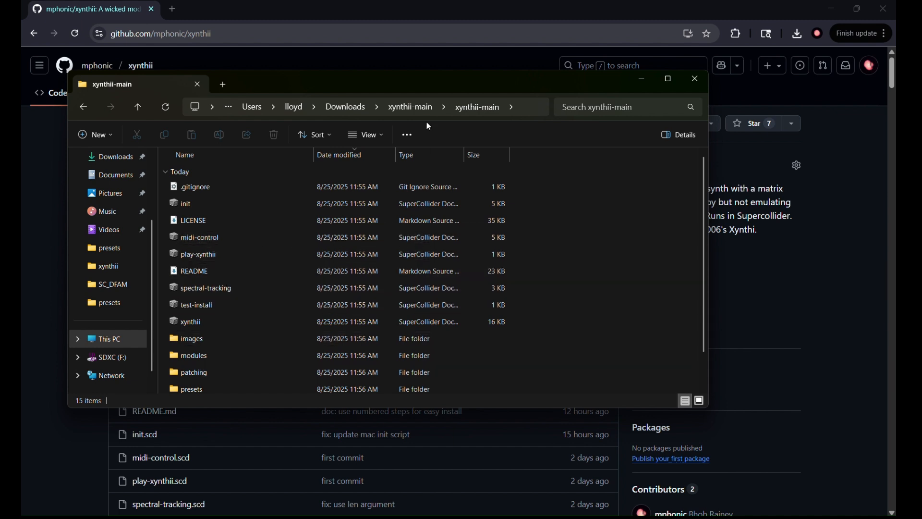
pyautogui.click(414, 111)
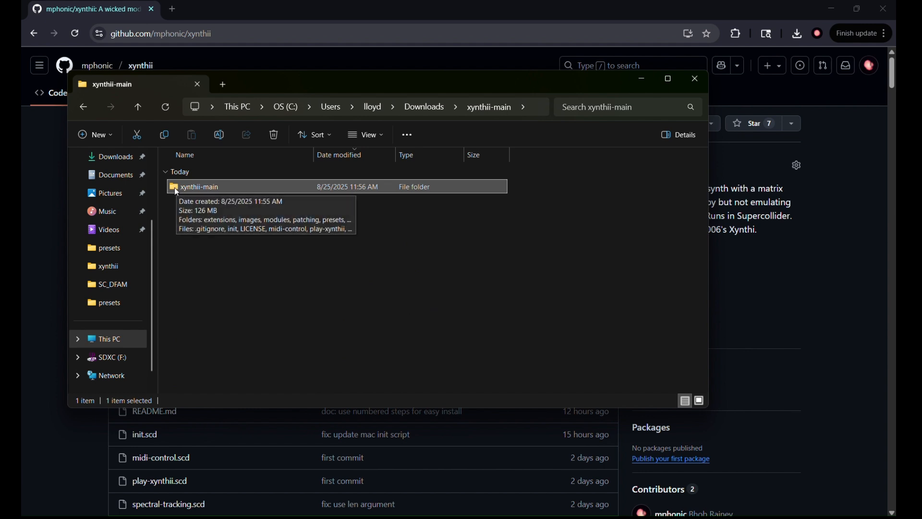
pyautogui.moveTo(179, 191); pyautogui.dragTo(105, 217)
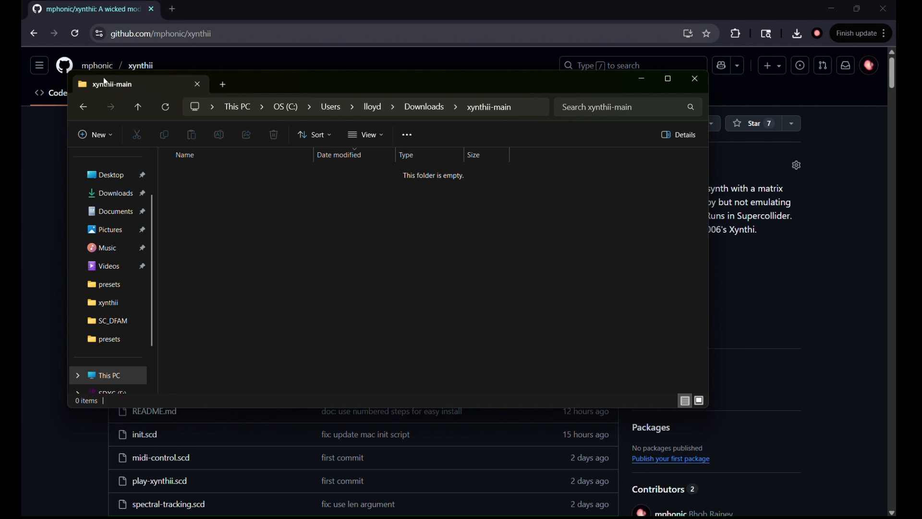
pyautogui.click(839, 332)
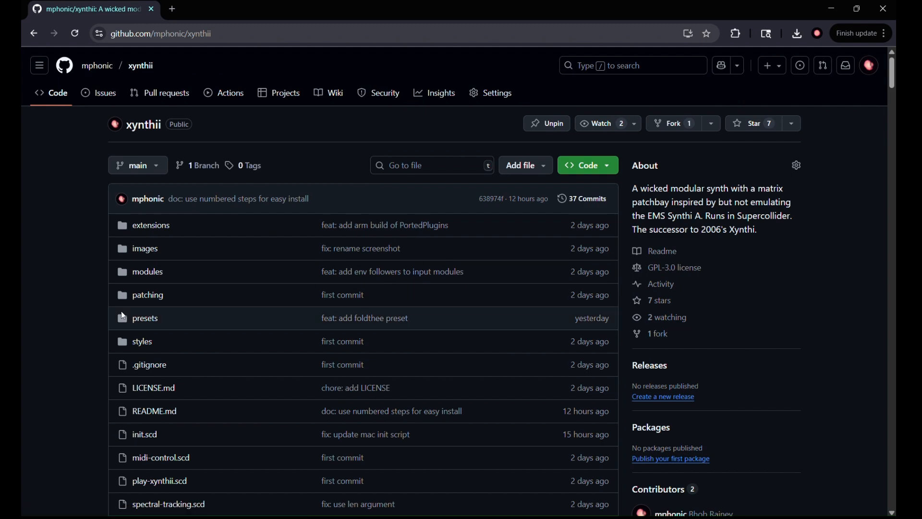
# Find the README's Installation section and follow its 'Supercollider' link to the downloads page.
pyautogui.scroll(-15, 96, 318)
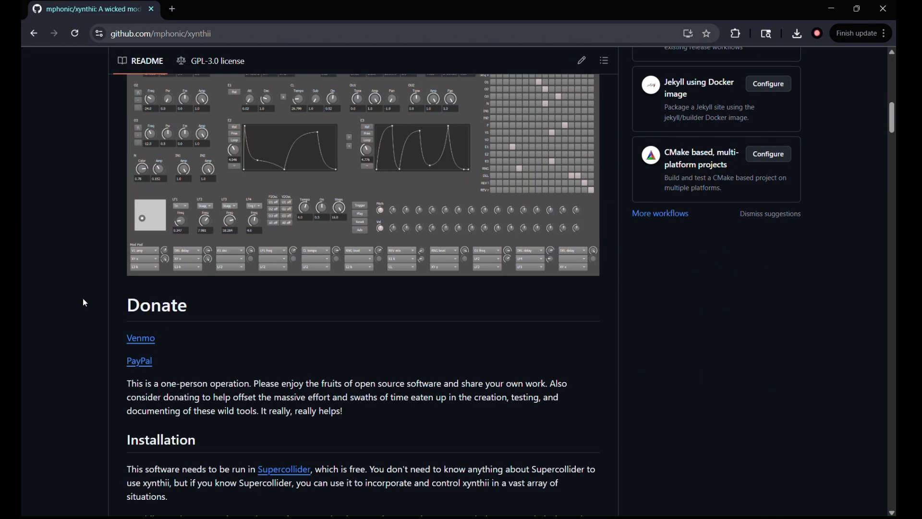
pyautogui.scroll(-5, 50, 333)
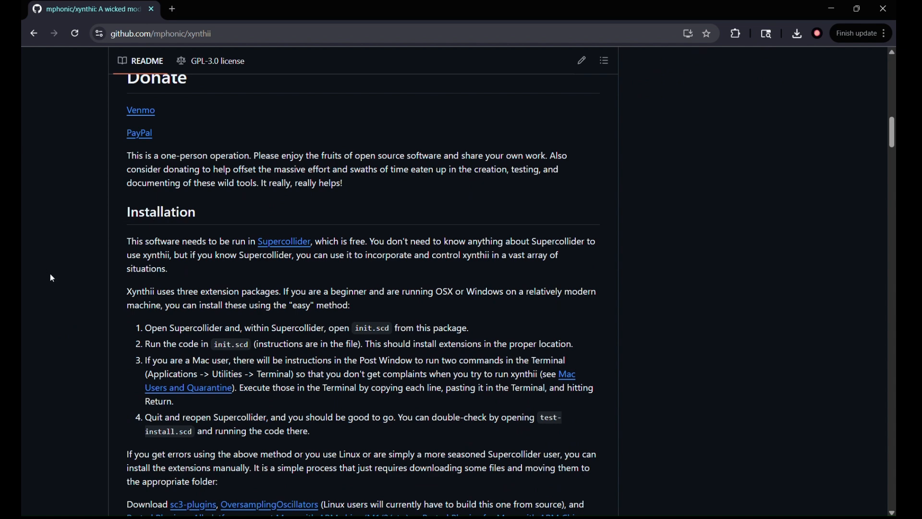
pyautogui.scroll(-3, 55, 284)
pyautogui.scroll(3, 58, 284)
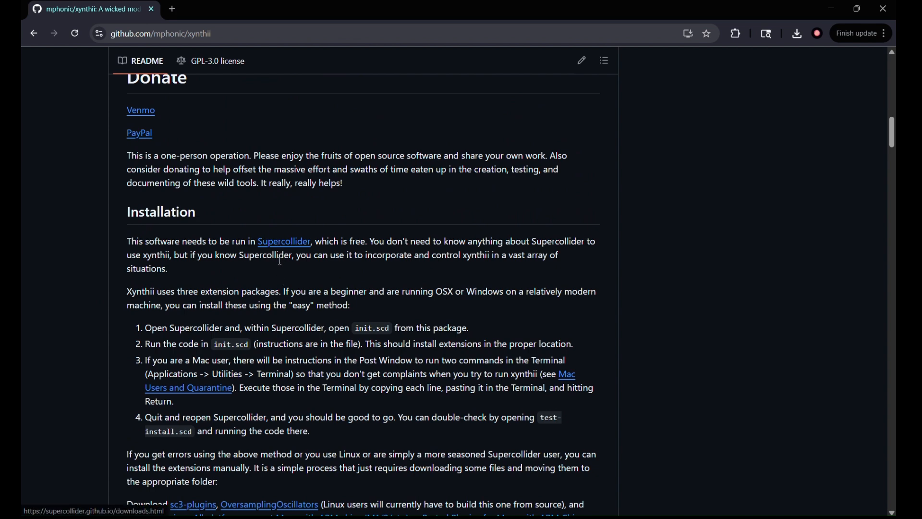
pyautogui.click(281, 246)
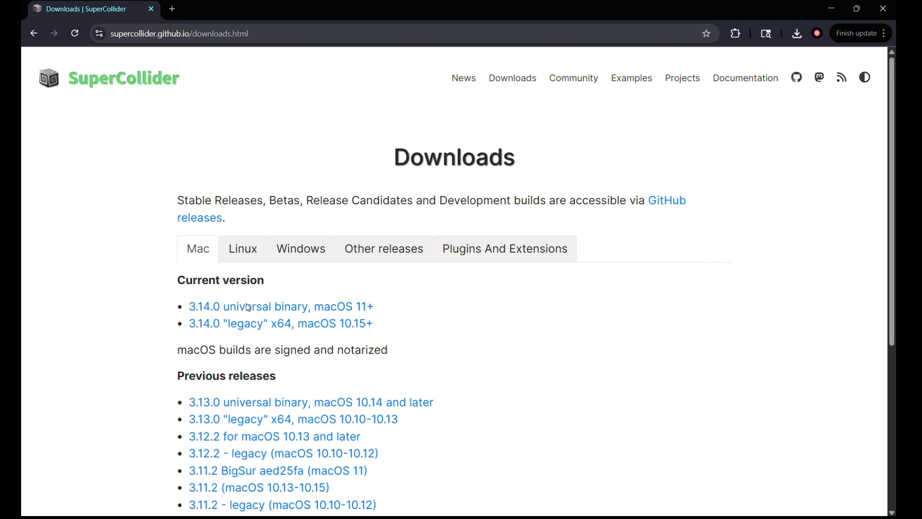
# Compare the Windows and macOS SuperCollider builds, then bring up the IDE showing init.scd.
pyautogui.scroll(-2, 206, 134)
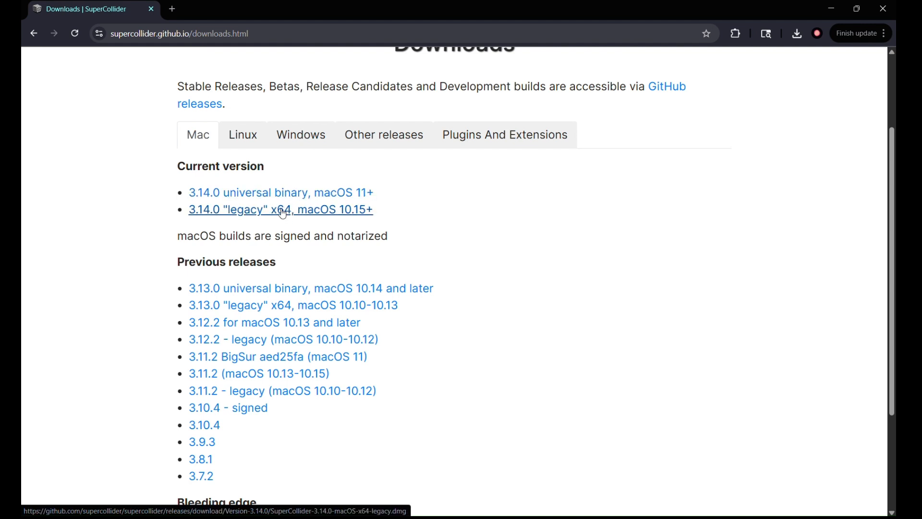
pyautogui.click(295, 141)
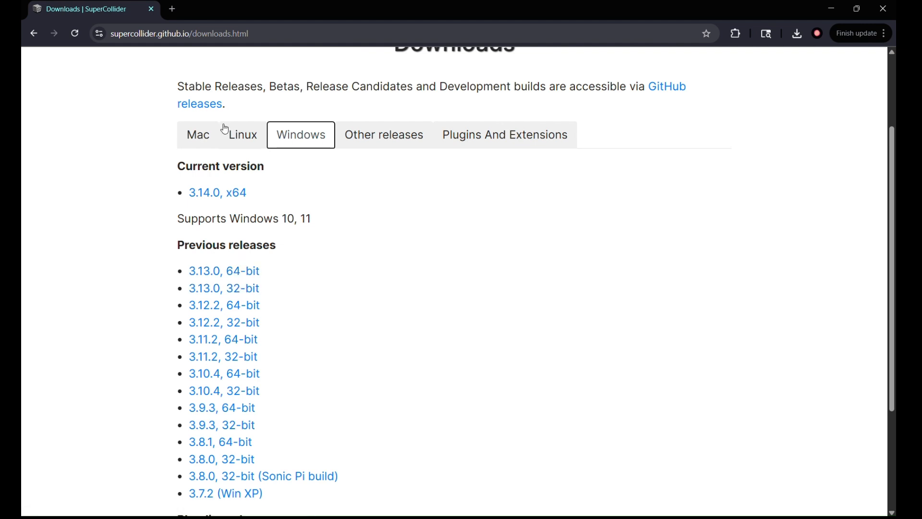
pyautogui.click(200, 140)
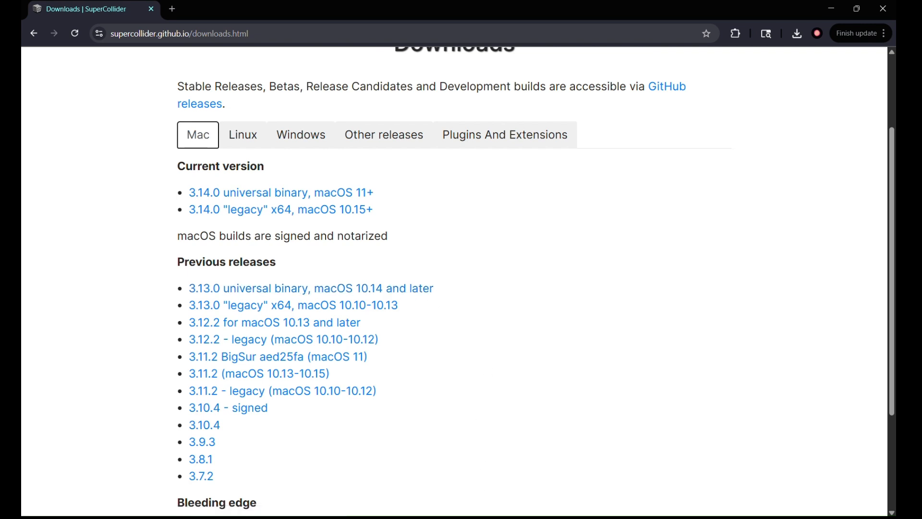
pyautogui.click(497, 517)
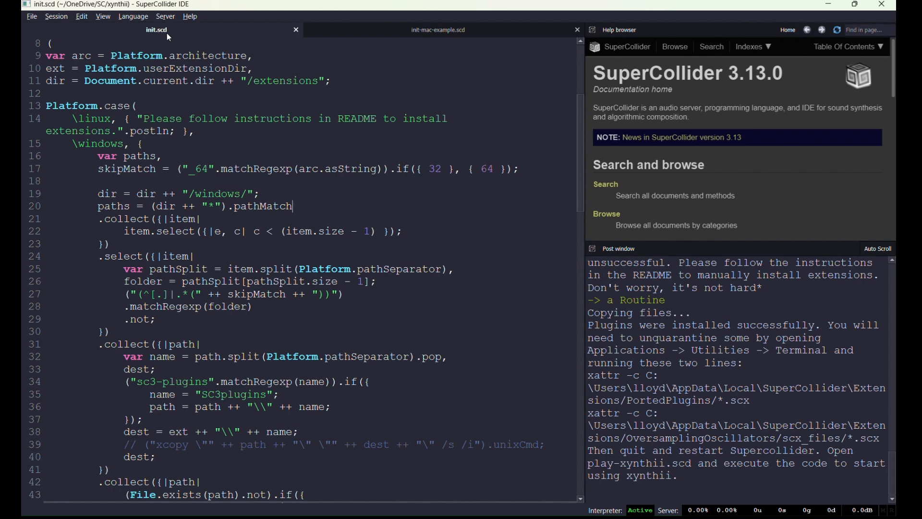
# Evaluate the init.scd installer code block starting at line 8.
pyautogui.scroll(5, 168, 38)
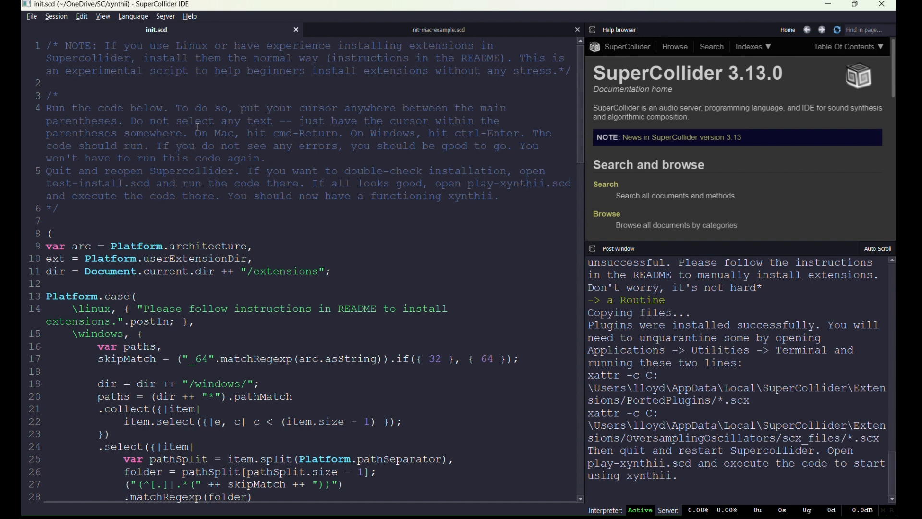
pyautogui.scroll(-1, 29, 198)
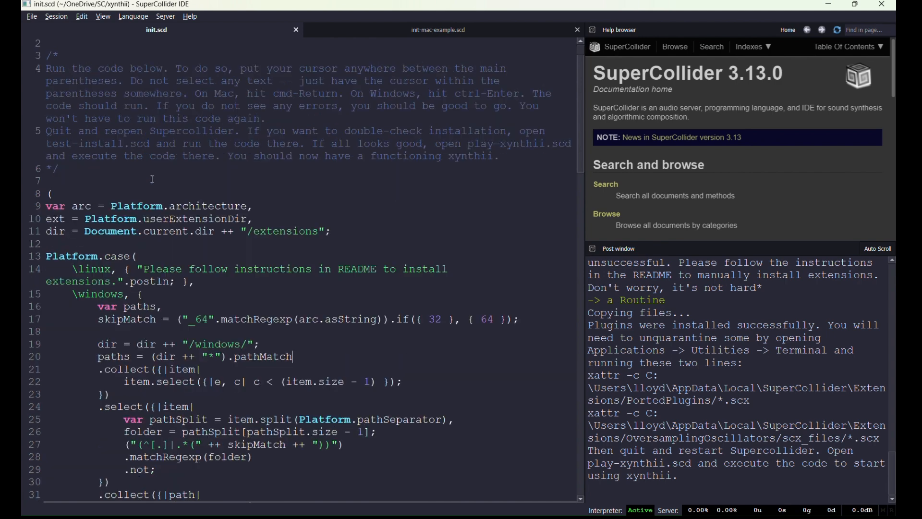
pyautogui.click(54, 194)
pyautogui.hotkey('ctrl', 'Return')
# Scroll through the init.scd code and select all of it.
pyautogui.scroll(-3, 96, 238)
pyautogui.scroll(-20, 95, 238)
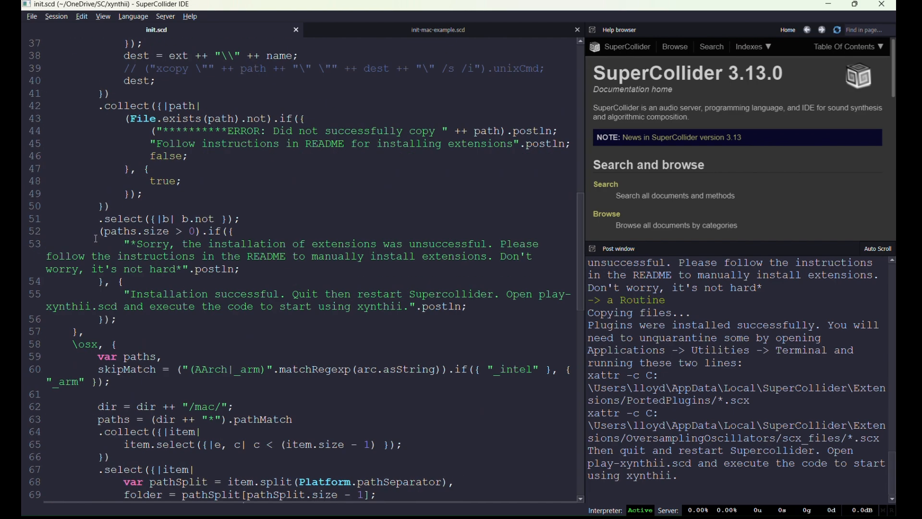
pyautogui.scroll(-3, 95, 239)
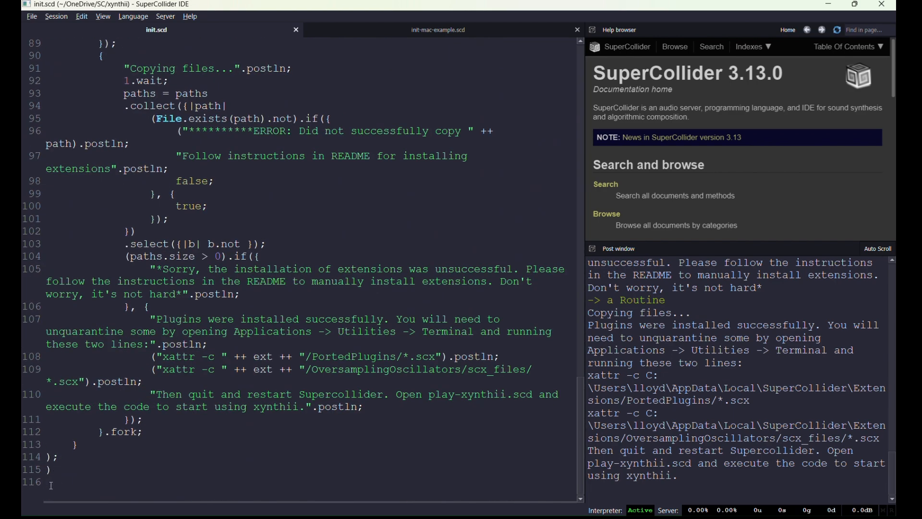
pyautogui.hotkey('ctrl', 'a')
pyautogui.scroll(7, 146, 431)
pyautogui.scroll(20, 146, 430)
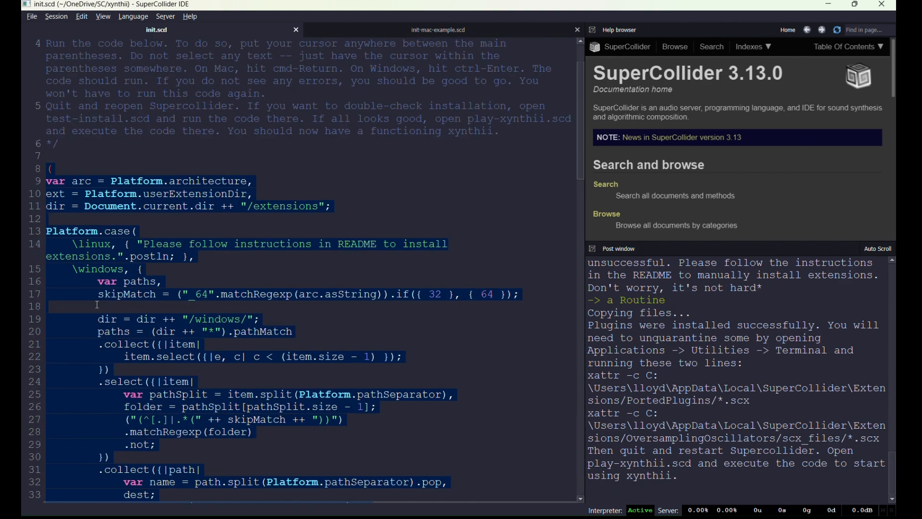
# Evaluate the main init.scd install block and highlight the 'Installation successful' post-window message.
pyautogui.click(114, 220)
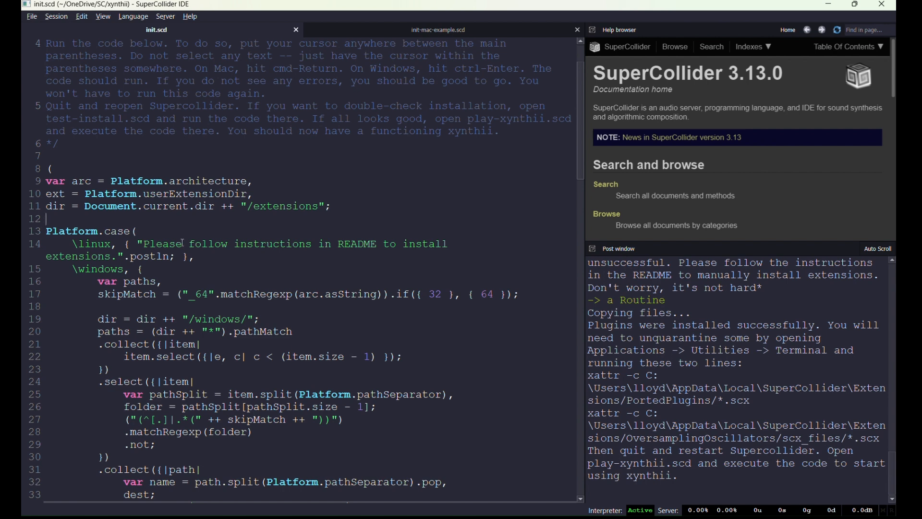
pyautogui.click(117, 194)
pyautogui.click(118, 183)
pyautogui.doubleClick(133, 231)
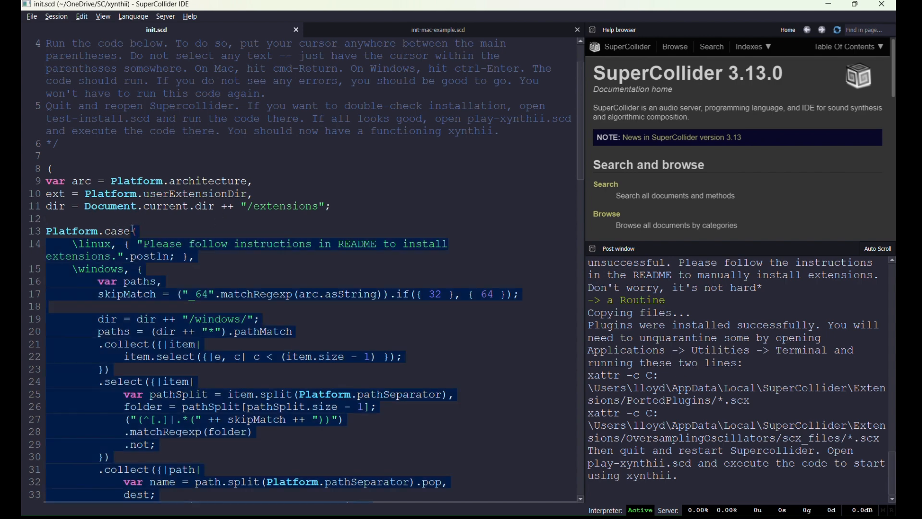
pyautogui.click(145, 219)
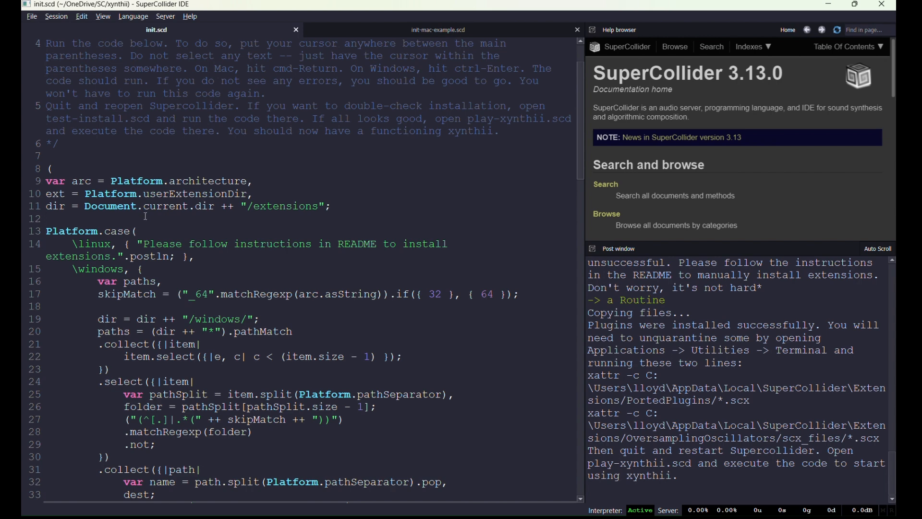
pyautogui.hotkey('ctrl', 'Return')
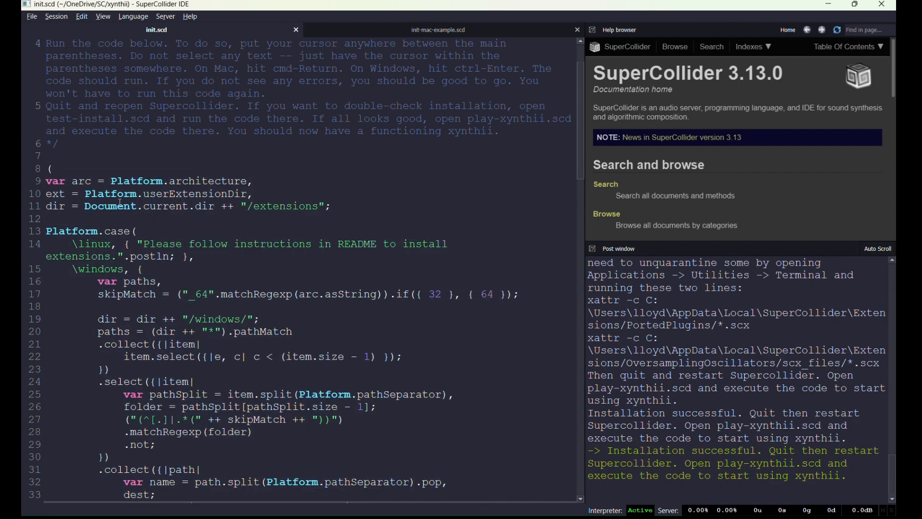
pyautogui.moveTo(608, 450); pyautogui.dragTo(850, 479)
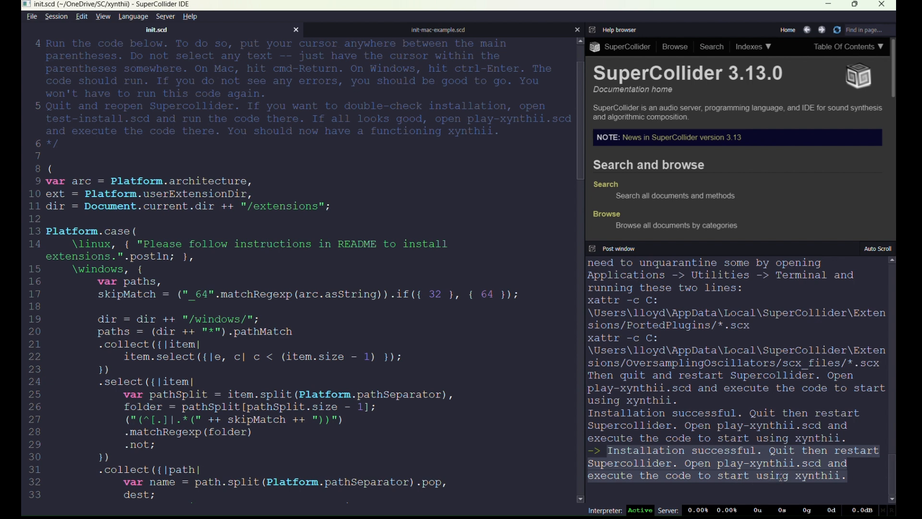
# Switch to init-mac-example.scd and evaluate its main install code block.
pyautogui.click(446, 363)
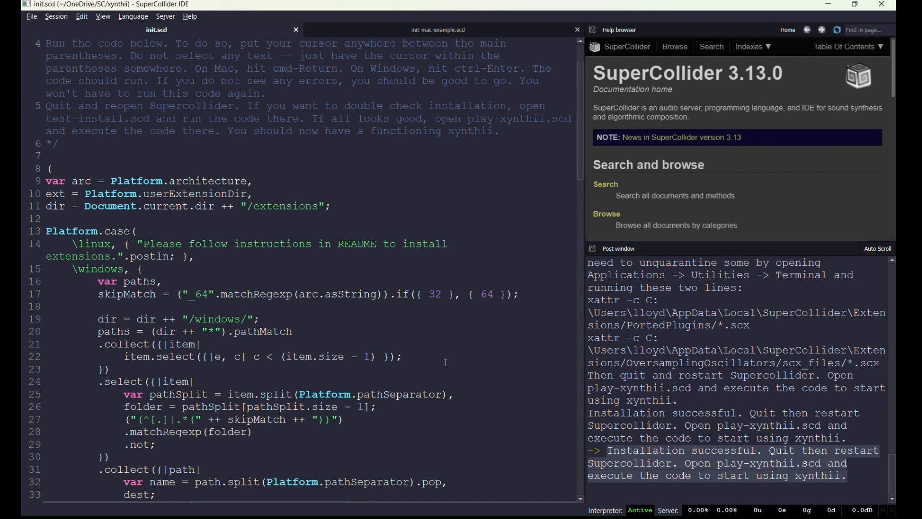
pyautogui.click(368, 36)
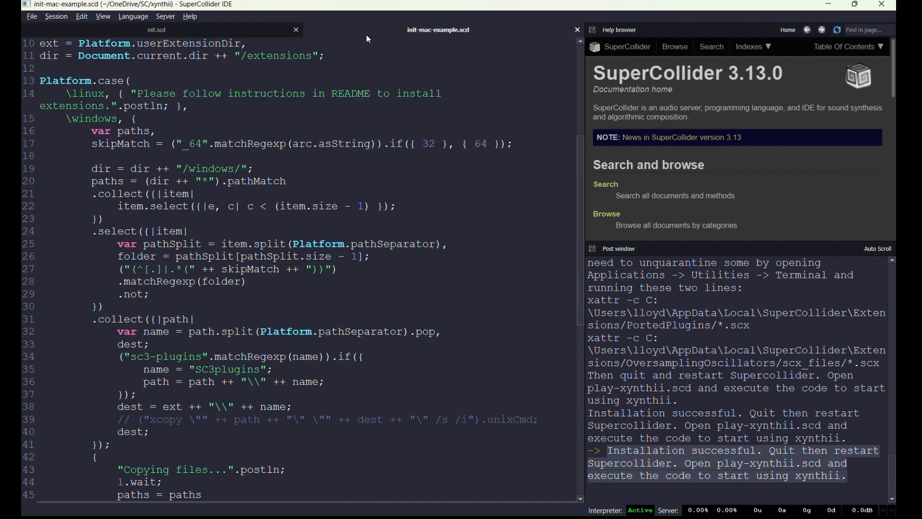
pyautogui.scroll(5, 267, 201)
pyautogui.click(266, 265)
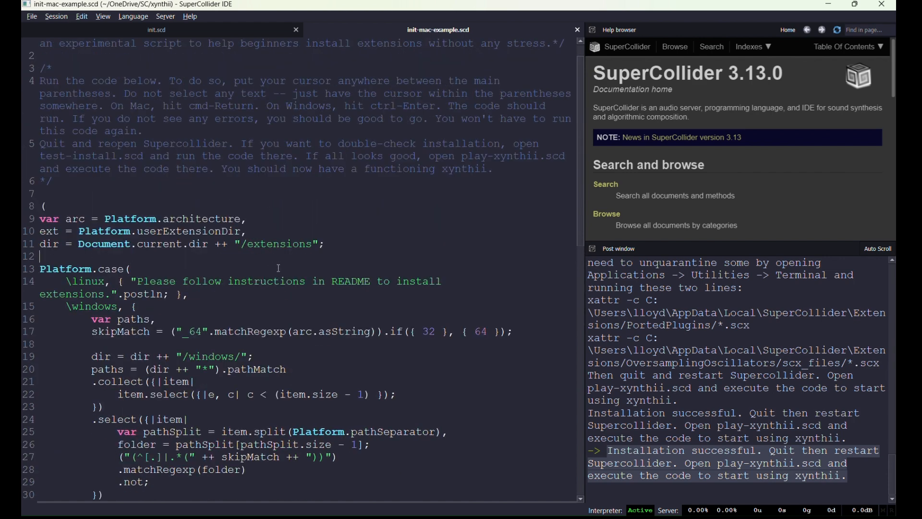
pyautogui.hotkey('ctrl', 'Return')
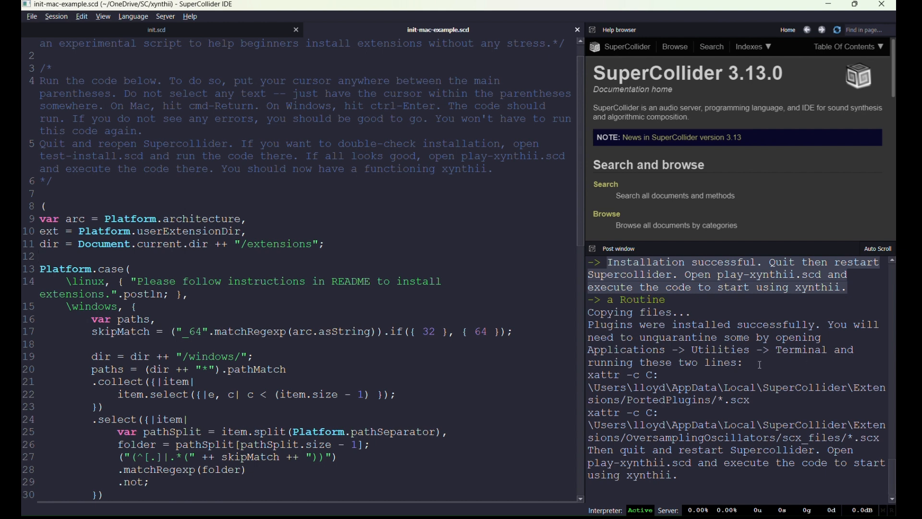
pyautogui.doubleClick(823, 355)
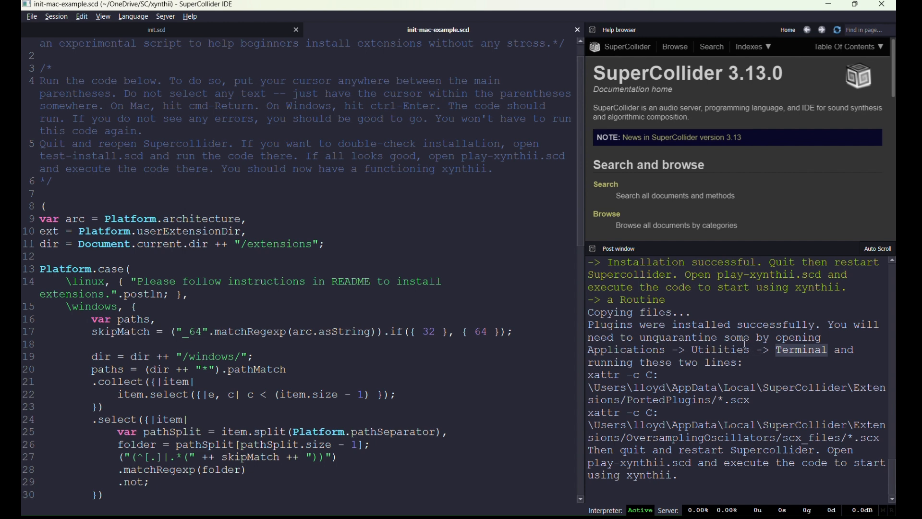
pyautogui.moveTo(755, 402); pyautogui.dragTo(575, 379)
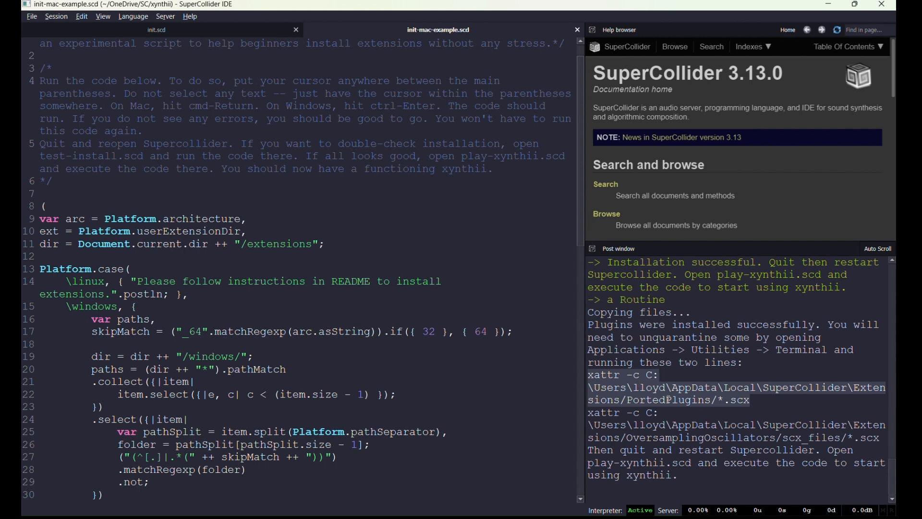
pyautogui.moveTo(762, 400); pyautogui.dragTo(575, 380)
pyautogui.moveTo(761, 402); pyautogui.dragTo(560, 375)
pyautogui.moveTo(881, 437); pyautogui.dragTo(579, 412)
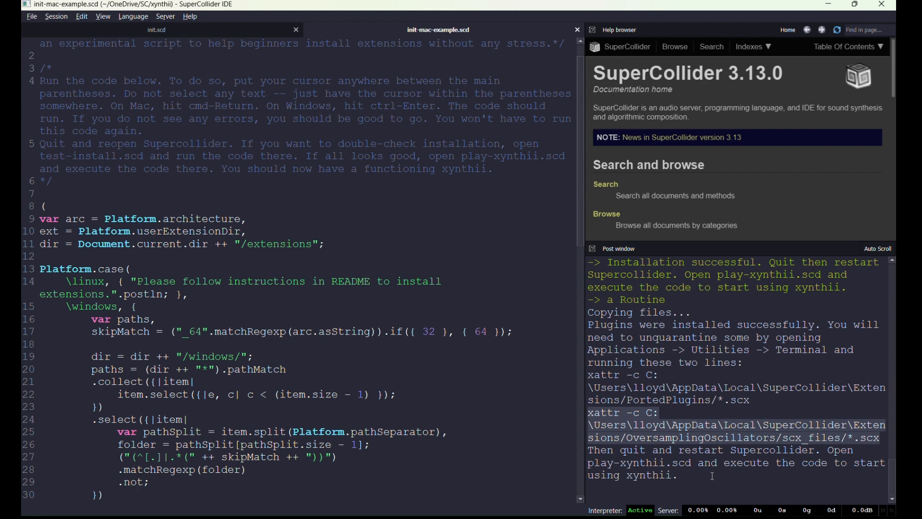
pyautogui.click(444, 332)
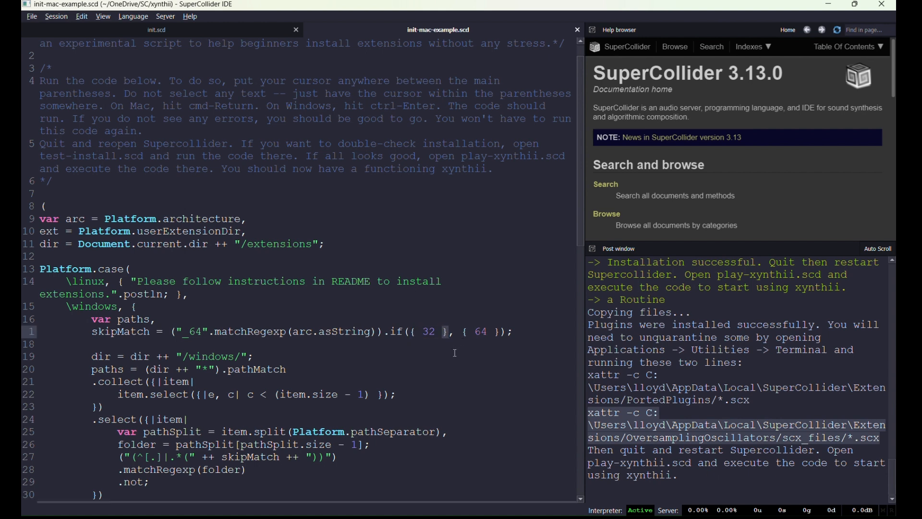
pyautogui.click(443, 362)
# Open play-xynthii.scd from the xynthii folder with Ctrl+O.
pyautogui.hotkey('ctrl', 'o')
pyautogui.scroll(-3, 244, 165)
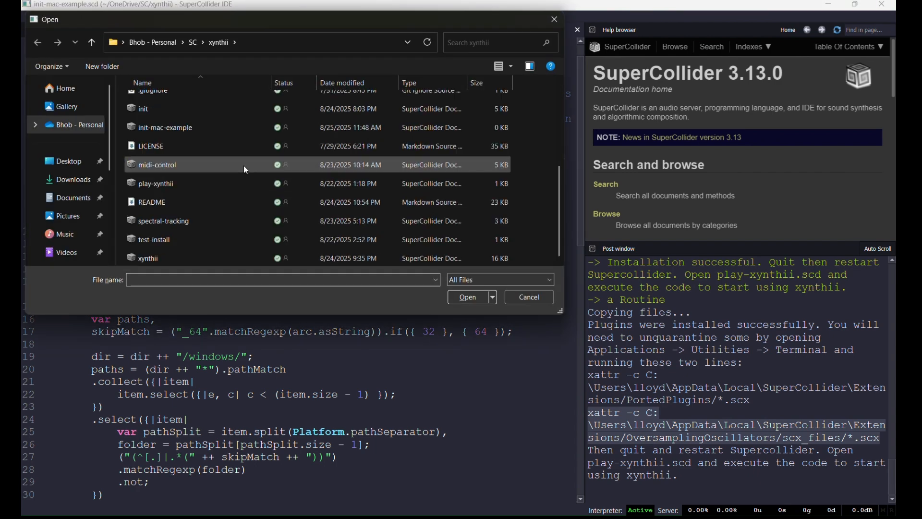
pyautogui.click(176, 187)
pyautogui.click(456, 298)
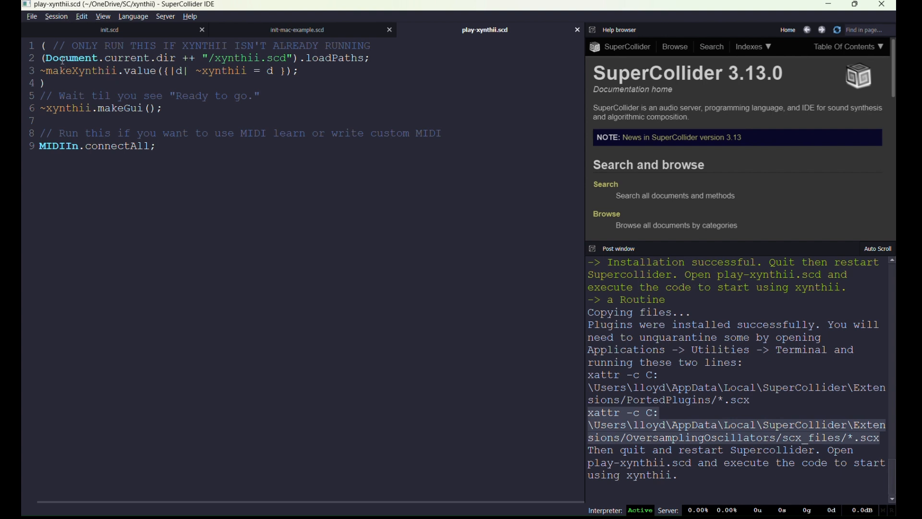
# Evaluate the block on lines 1–4 of play-xynthii.scd, which loads xynthii.scd and calls ~makeXynthii.
pyautogui.doubleClick(40, 46)
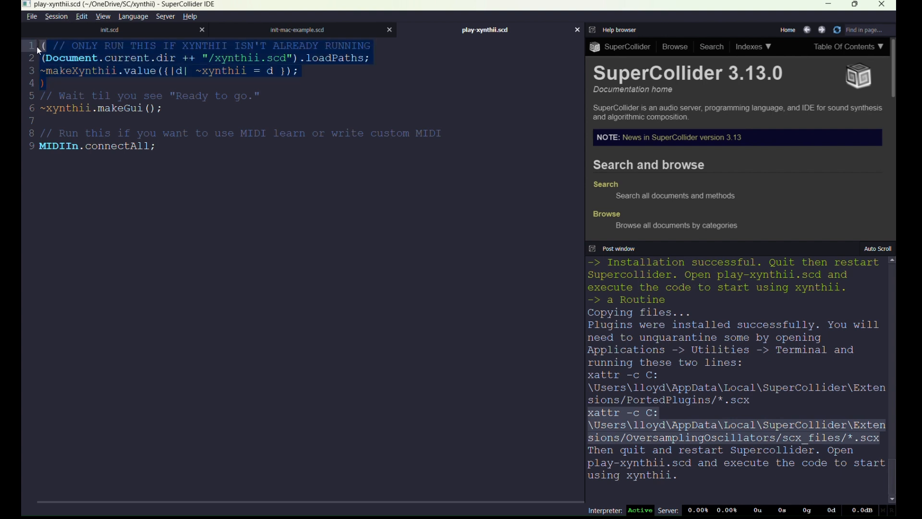
pyautogui.click(46, 84)
pyautogui.click(80, 71)
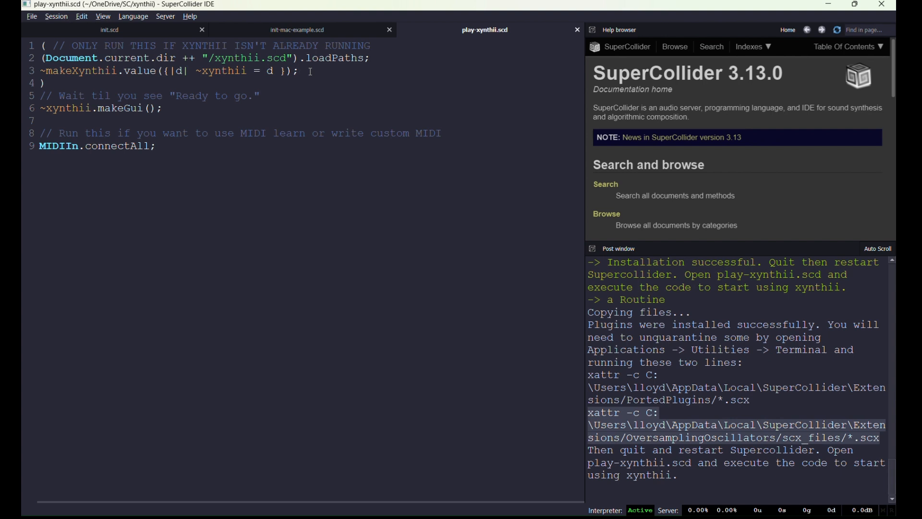
pyautogui.hotkey('ctrl', 'Return')
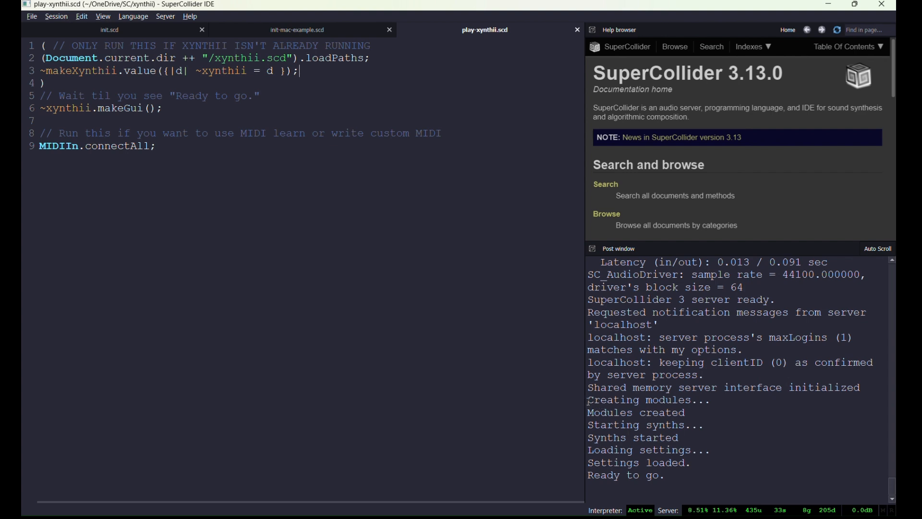
# Check xynthii's startup messages and 'Ready to go.', then evaluate ~xynthii.makeGui(); to create the window.
pyautogui.moveTo(588, 401); pyautogui.dragTo(669, 476)
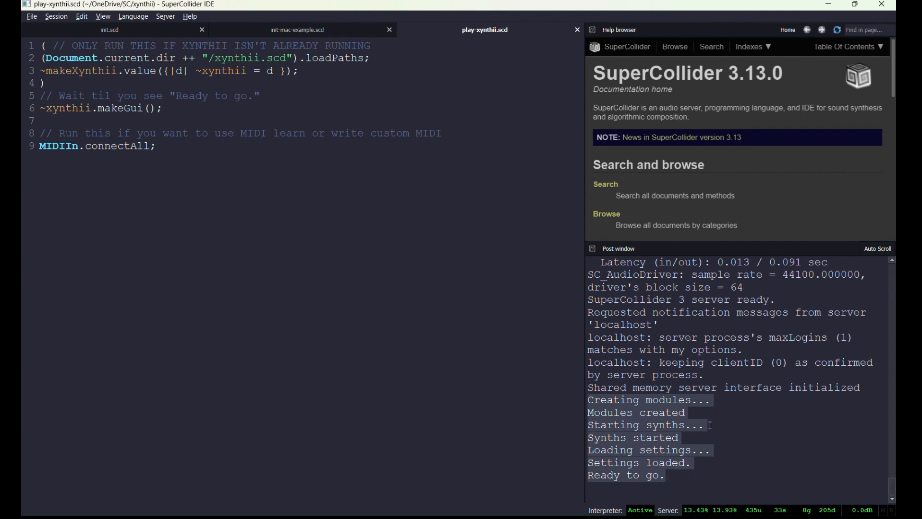
pyautogui.moveTo(673, 475); pyautogui.dragTo(582, 479)
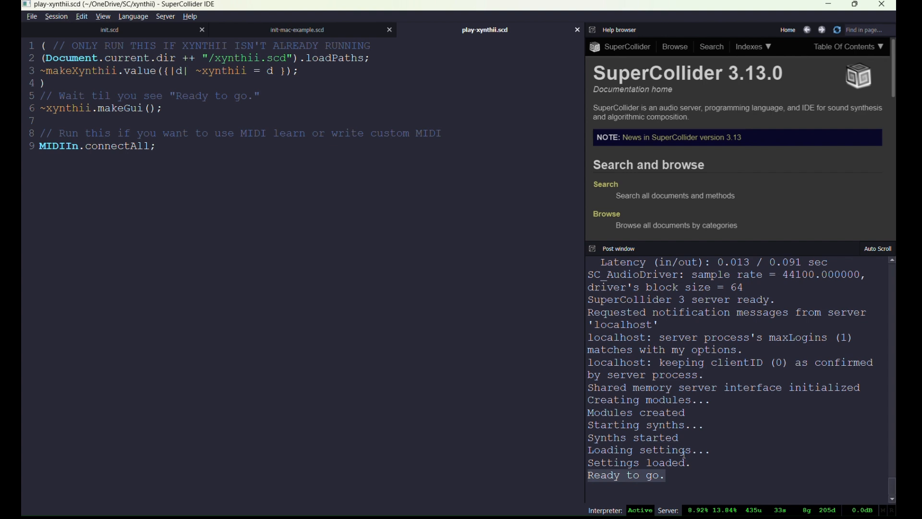
pyautogui.click(702, 474)
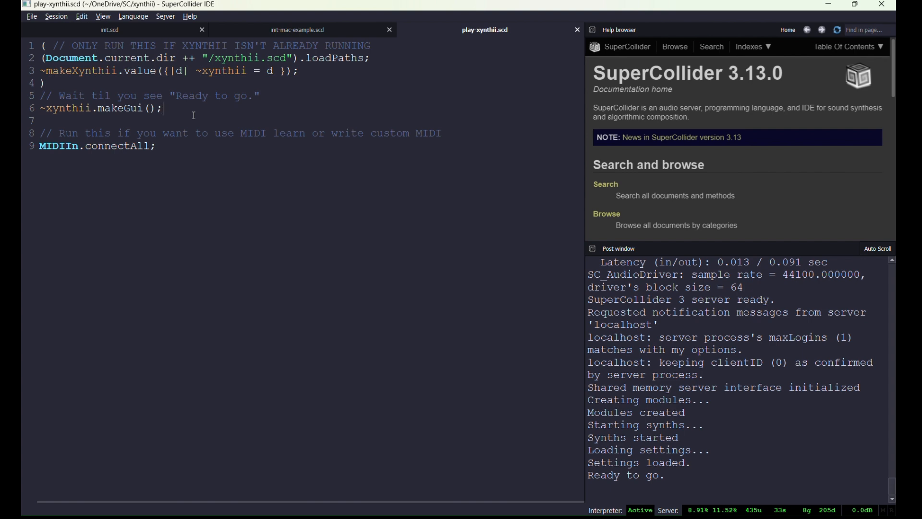
pyautogui.hotkey('ctrl', 'Return')
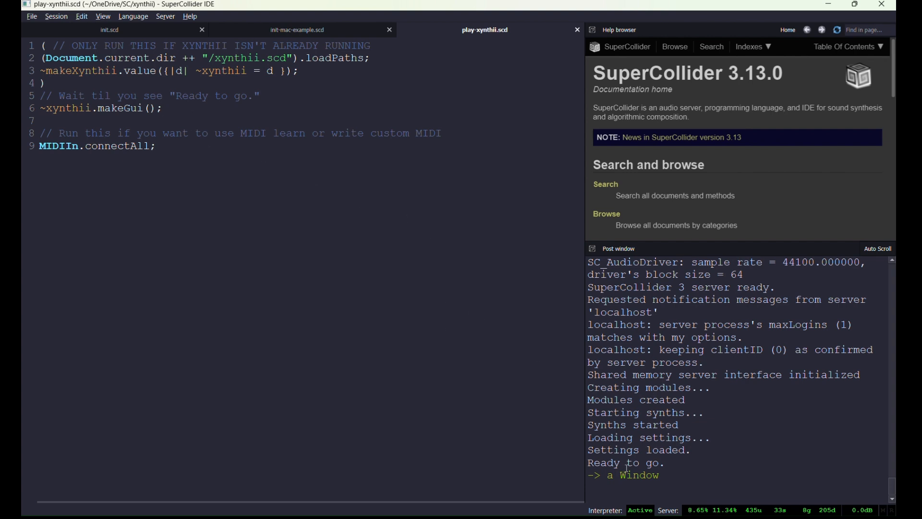
# Bring the xynthii synth window forward and toggle the E1 envelope from Gate to Rel and back.
pyautogui.moveTo(635, 518)
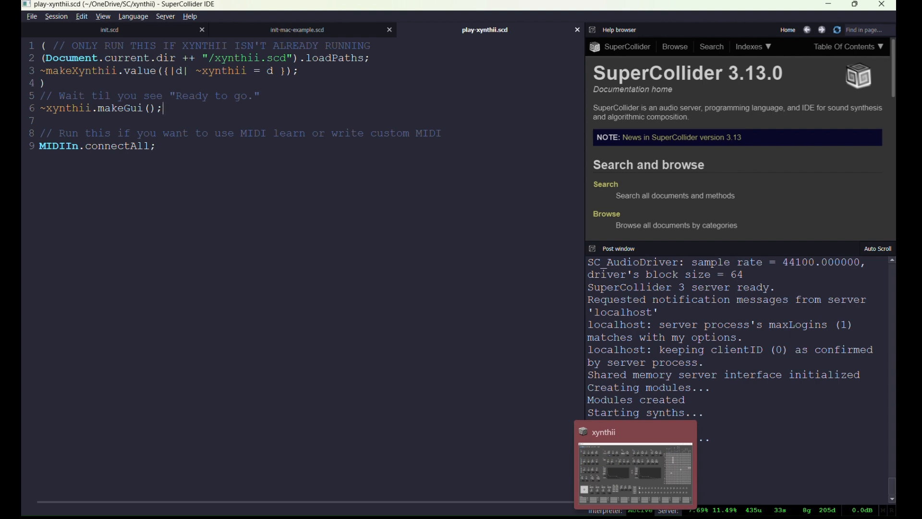
pyautogui.click(635, 518)
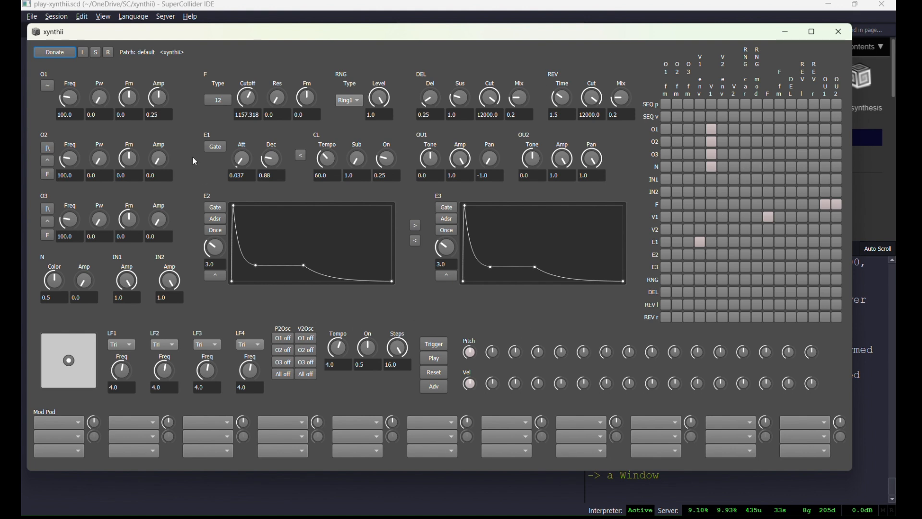
pyautogui.click(215, 147)
pyautogui.click(218, 149)
# In the preset Open dialog, browse into xynthii/presets, scroll the presets, then cancel without loading.
pyautogui.click(84, 52)
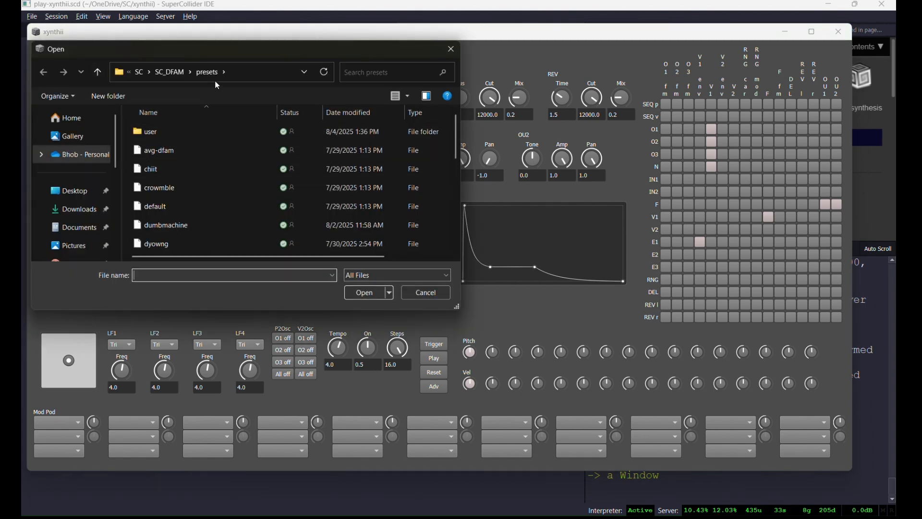
pyautogui.click(139, 75)
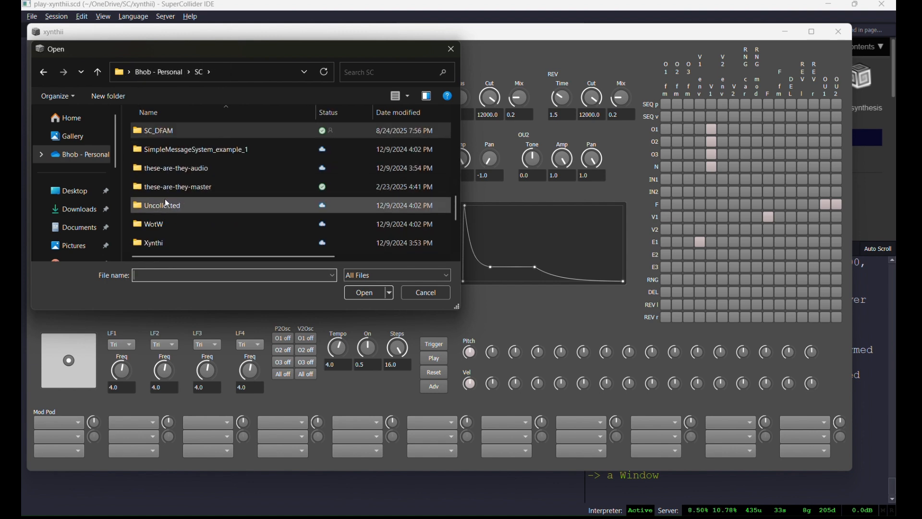
pyautogui.scroll(-1, 166, 214)
pyautogui.doubleClick(166, 228)
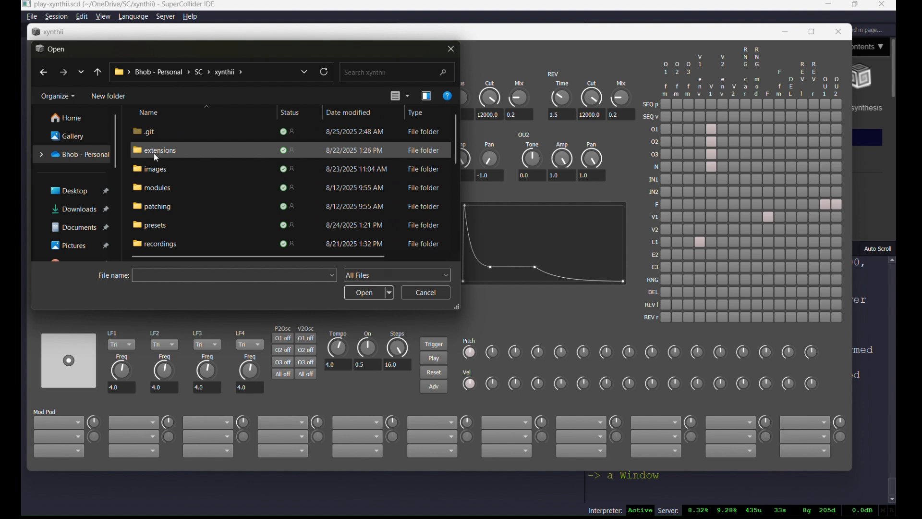
pyautogui.doubleClick(154, 225)
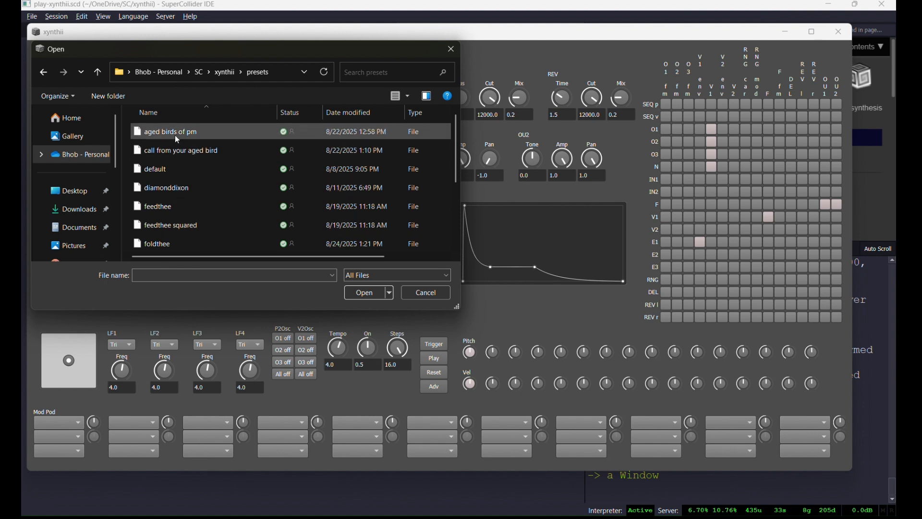
pyautogui.scroll(-2, 179, 209)
pyautogui.scroll(-1, 188, 181)
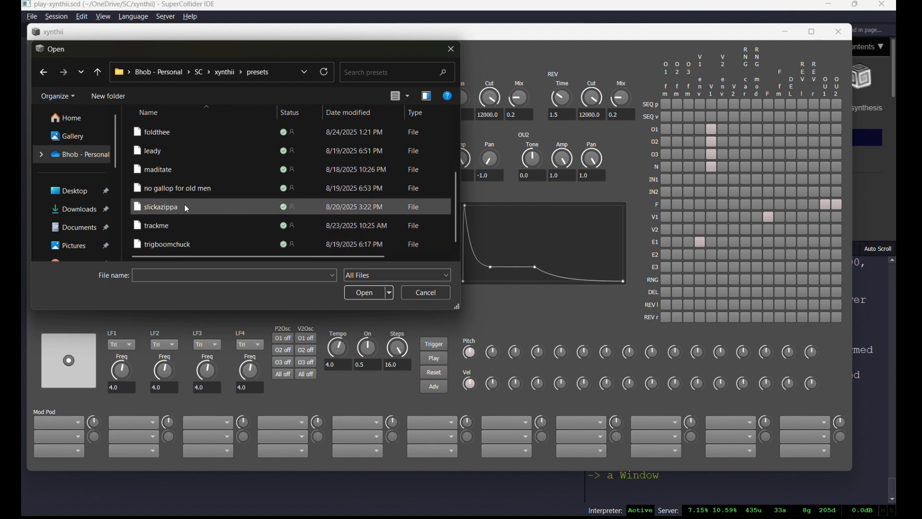
pyautogui.click(422, 292)
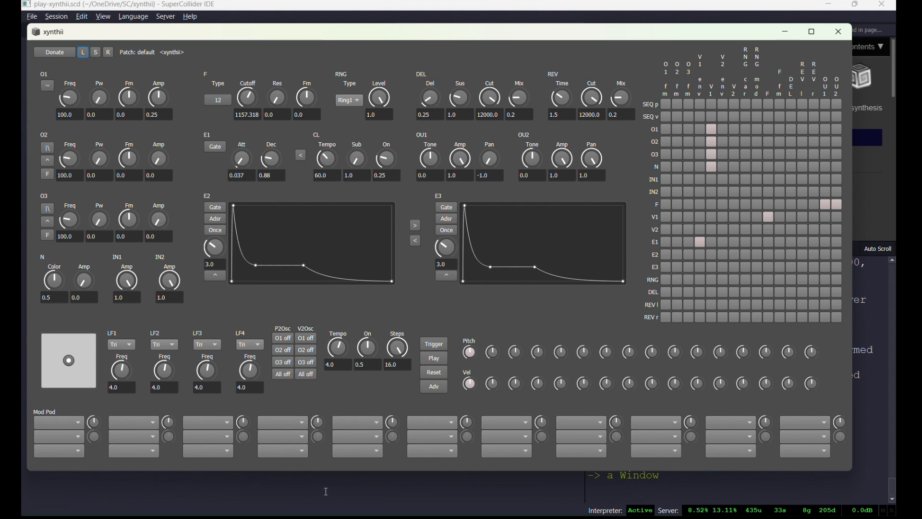
# Close the xynthii window and evaluate just the word Document on line 2.
pyautogui.click(324, 475)
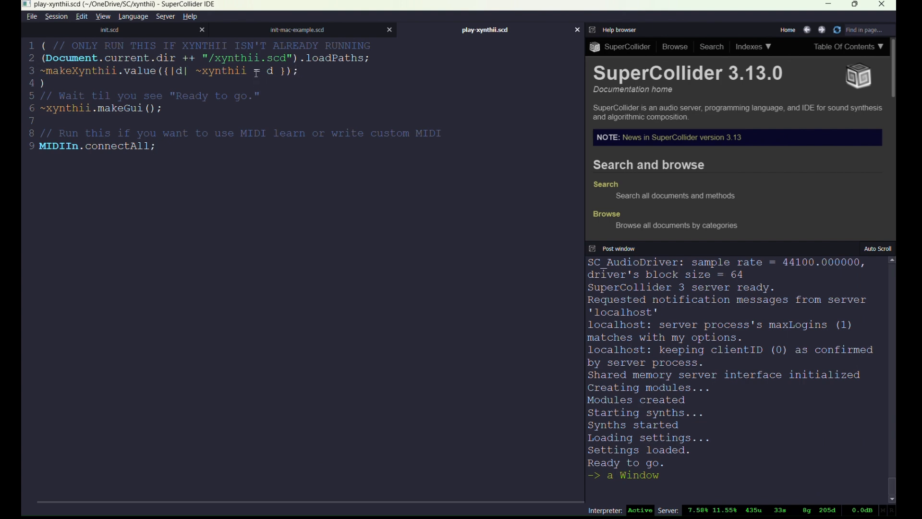
pyautogui.click(124, 71)
pyautogui.doubleClick(89, 58)
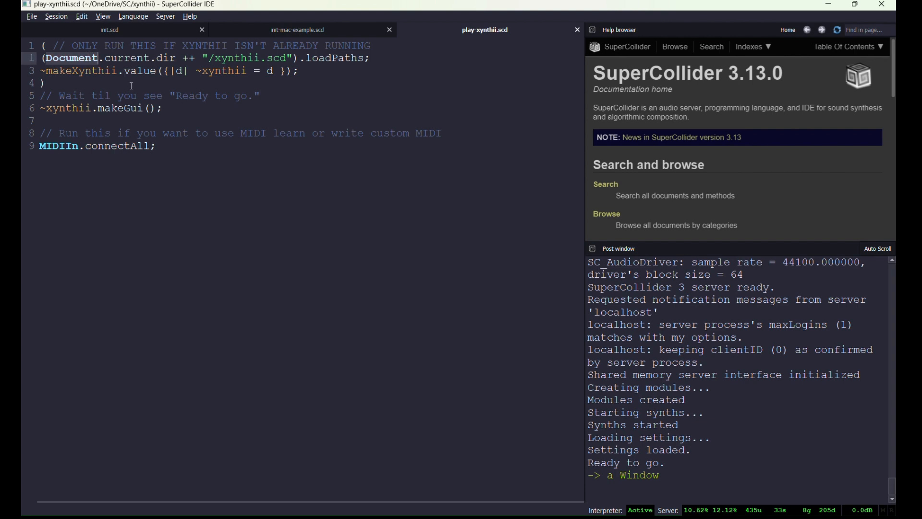
pyautogui.hotkey('ctrl', 'Return')
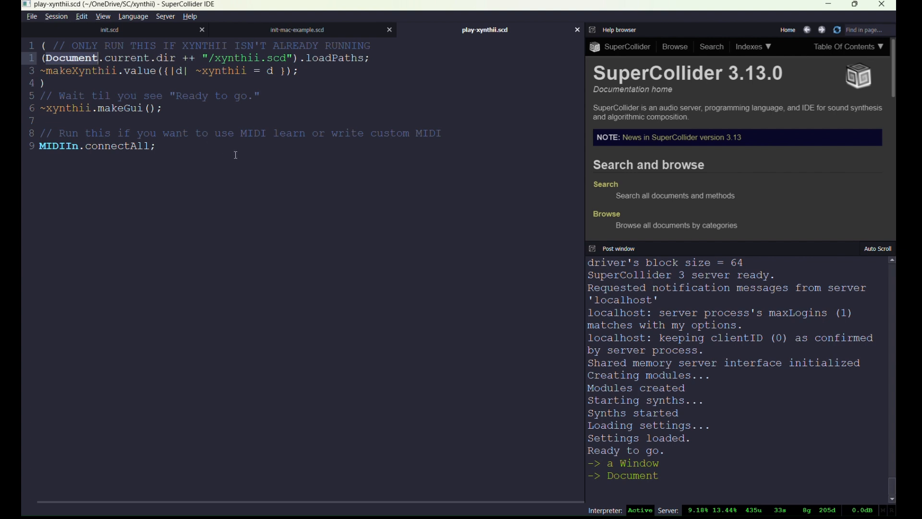
pyautogui.moveTo(660, 477); pyautogui.dragTo(608, 478)
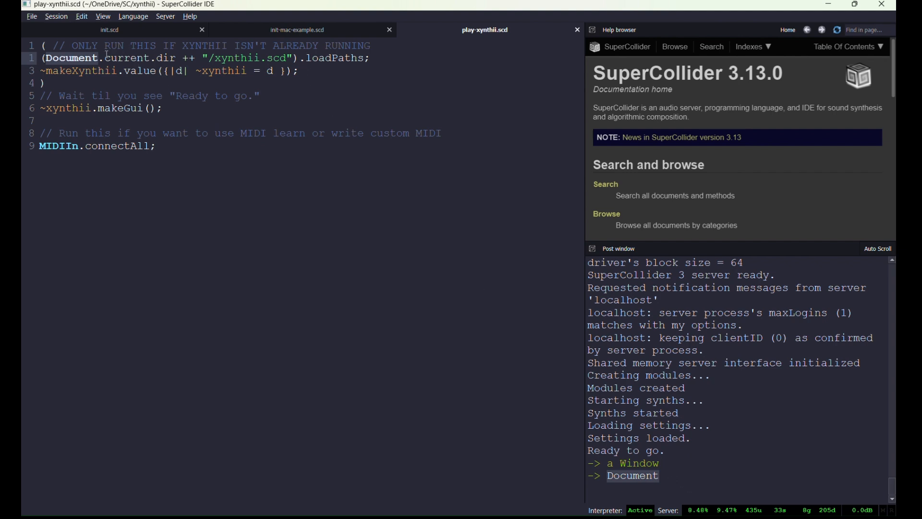
# Select lines 2–4 of play-xynthii.scd and evaluate them, producing the unmatched ')' error.
pyautogui.click(112, 69)
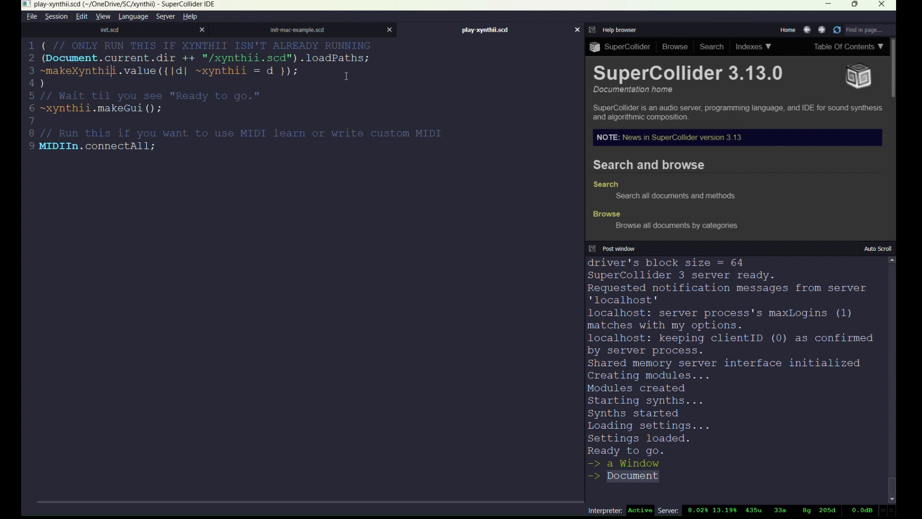
pyautogui.click(330, 69)
pyautogui.moveTo(45, 84); pyautogui.dragTo(29, 60)
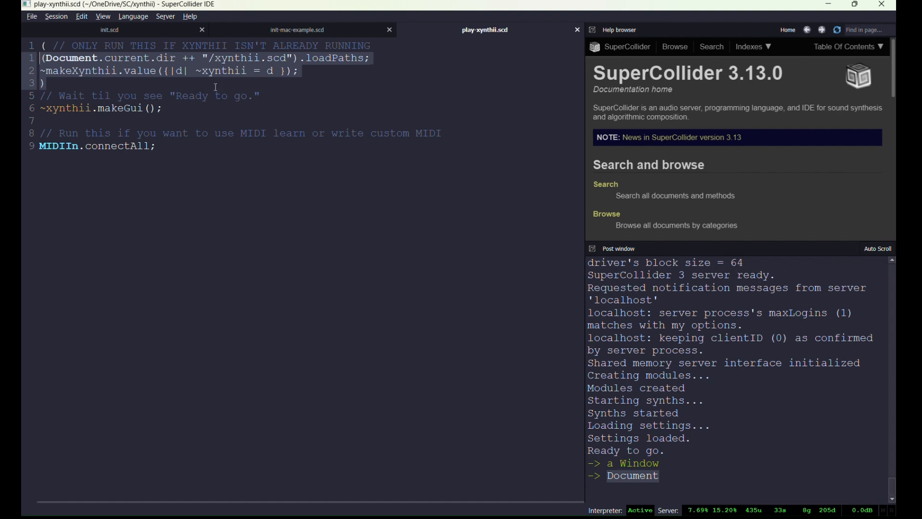
pyautogui.hotkey('ctrl', 'Return')
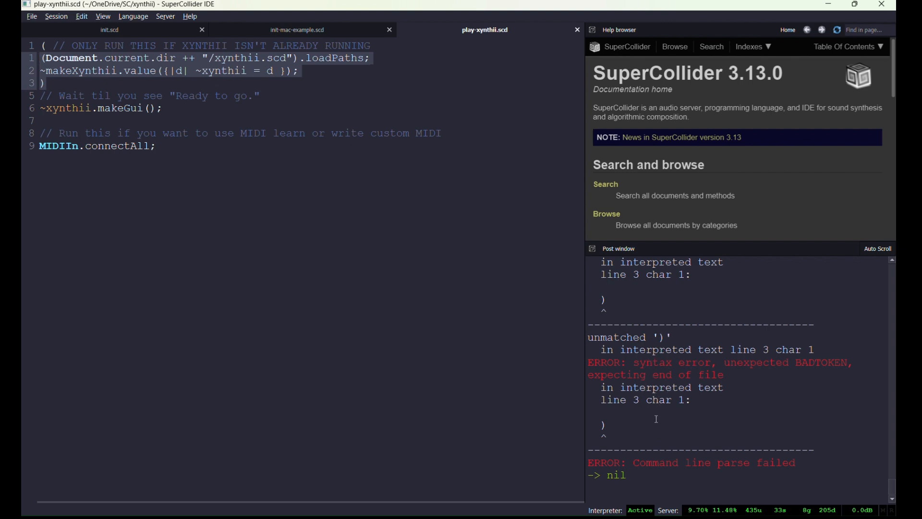
pyautogui.click(71, 70)
pyautogui.hotkey('ctrl', 'Return')
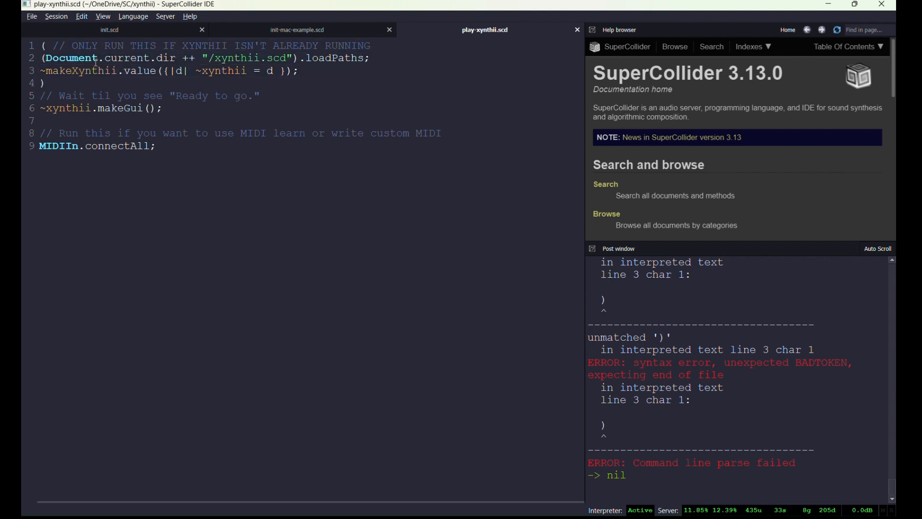
pyautogui.click(124, 72)
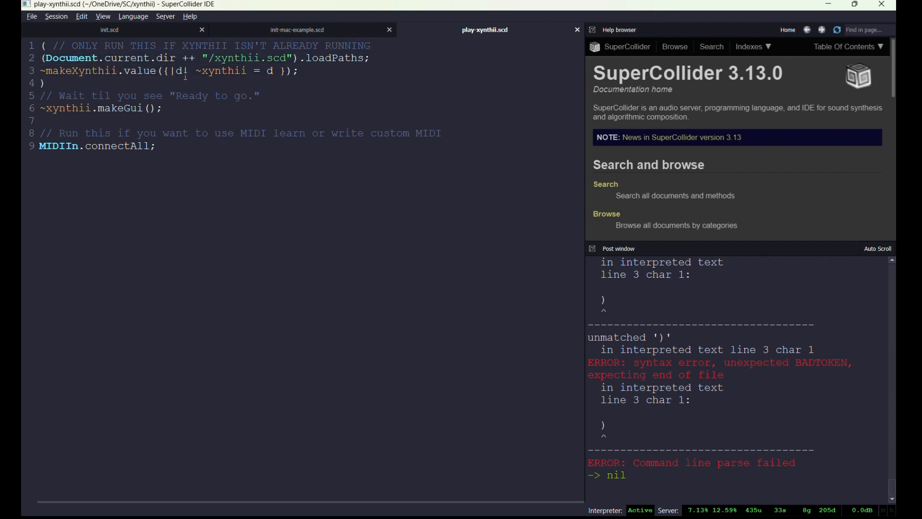
pyautogui.click(303, 72)
pyautogui.hotkey('ctrl', 'Return')
pyautogui.hotkey('ctrl', 'Return')
pyautogui.hotkey('ctrl', 'Return')
# Rerun the install block in init-mac-example.scd and select the first xattr command in the output.
pyautogui.click(298, 32)
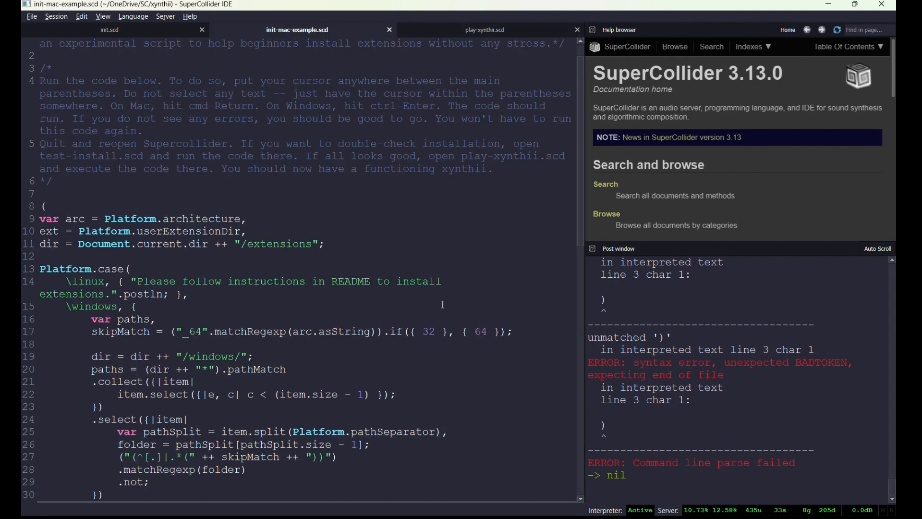
pyautogui.scroll(-3, 368, 203)
pyautogui.scroll(4, 371, 212)
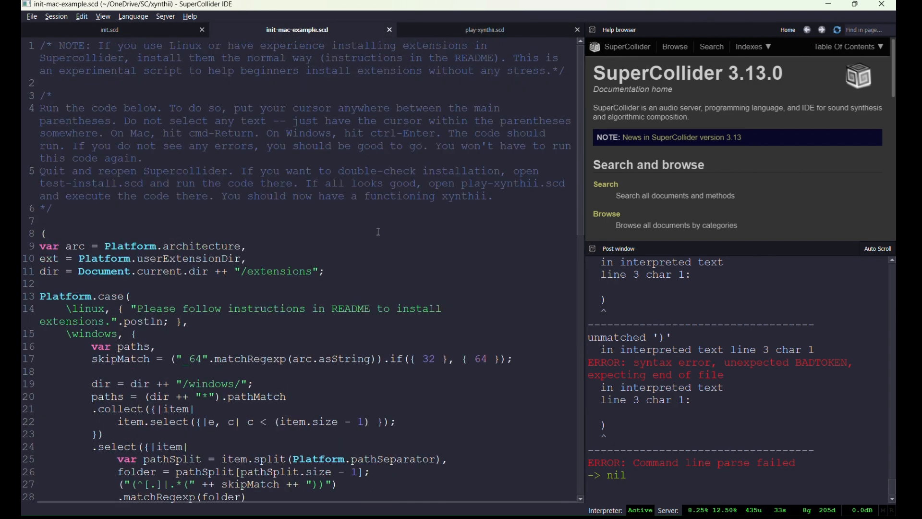
pyautogui.hotkey('ctrl', 'Return')
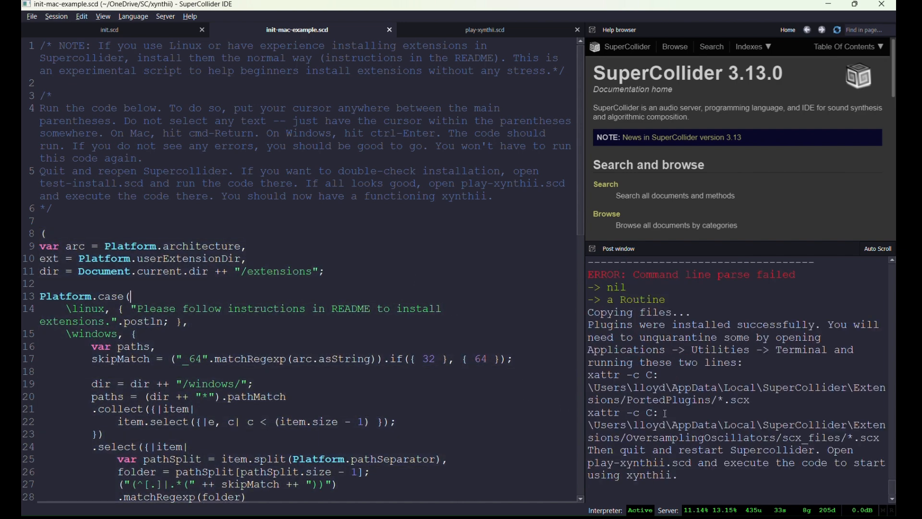
pyautogui.moveTo(759, 401); pyautogui.dragTo(575, 374)
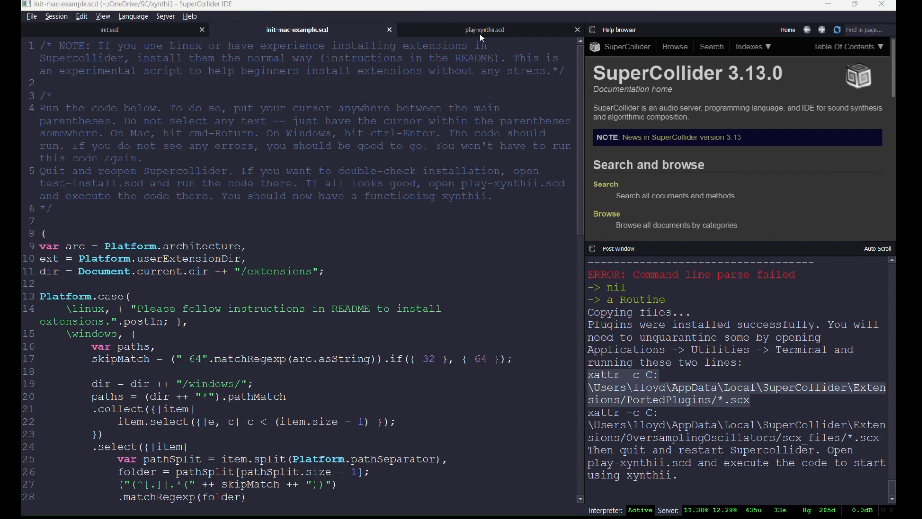
# Switch back to play-xynthii.scd, evaluate the loading code, and scroll the post window output.
pyautogui.click(537, 32)
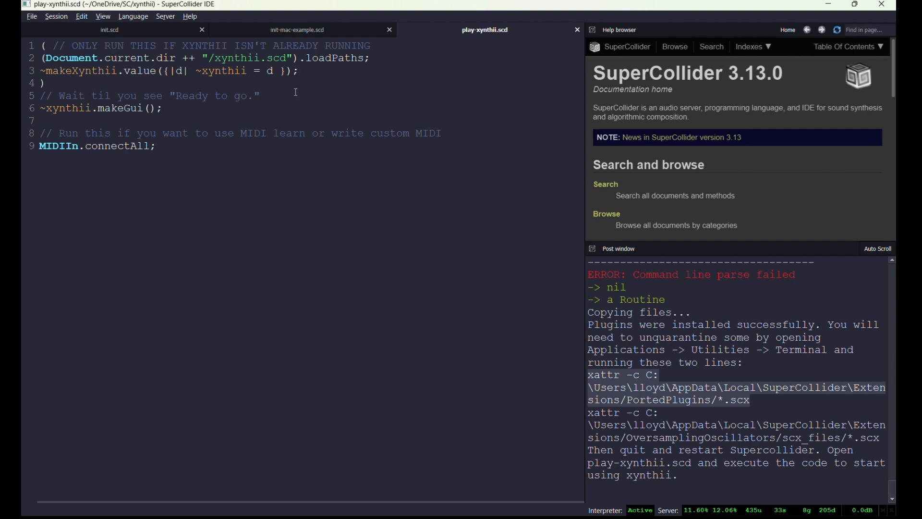
pyautogui.hotkey('ctrl', 'Return')
pyautogui.scroll(1, 607, 346)
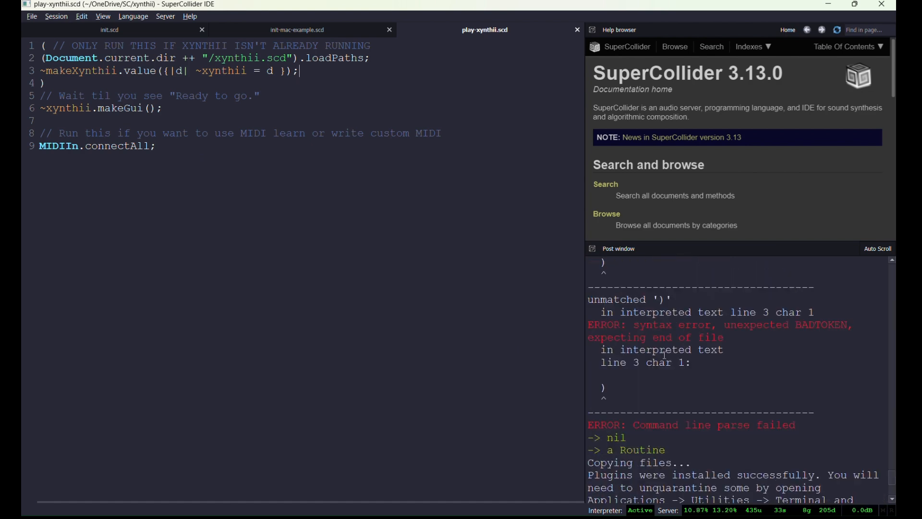
pyautogui.scroll(5, 638, 348)
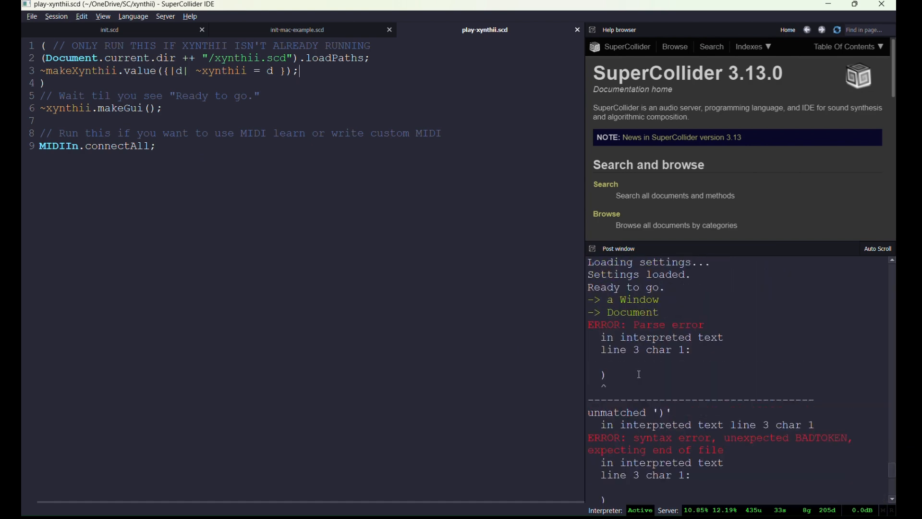
pyautogui.scroll(-2, 675, 383)
pyautogui.scroll(-1, 667, 379)
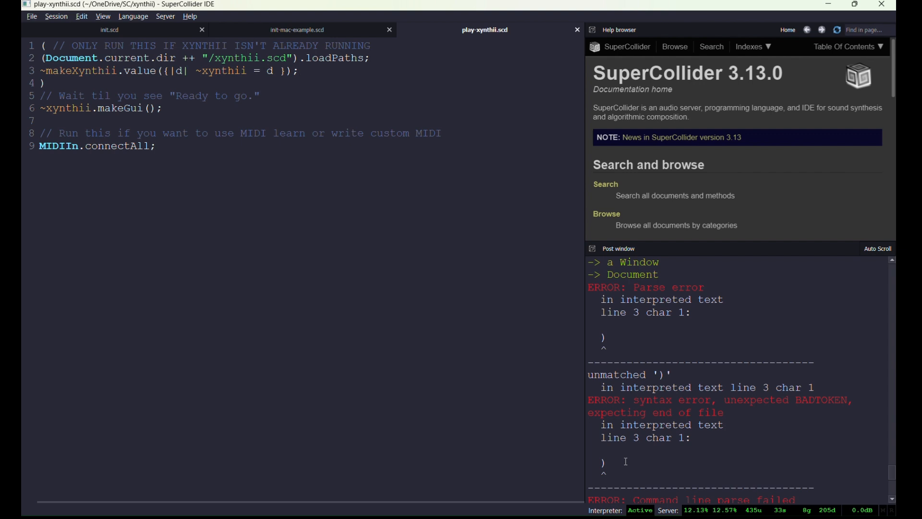
# Rerun the lines 1–4 loading block and select the unmatched ')' parse error output.
pyautogui.hotkey('ctrl', 'Return')
pyautogui.moveTo(626, 462); pyautogui.dragTo(562, 288)
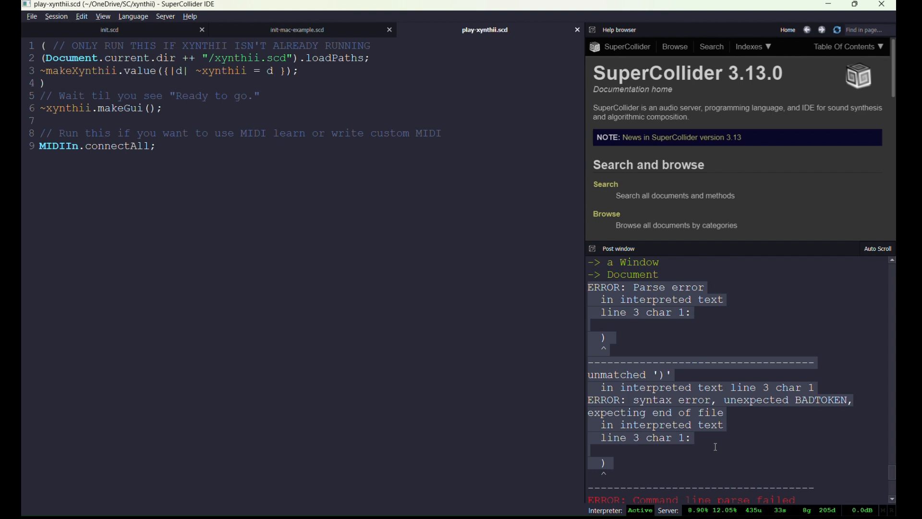
pyautogui.click(622, 462)
pyautogui.moveTo(617, 462); pyautogui.dragTo(551, 284)
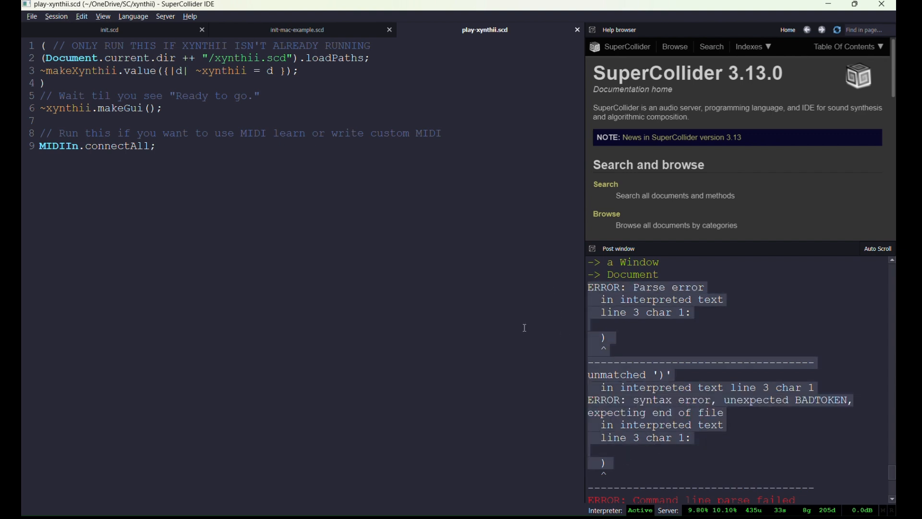